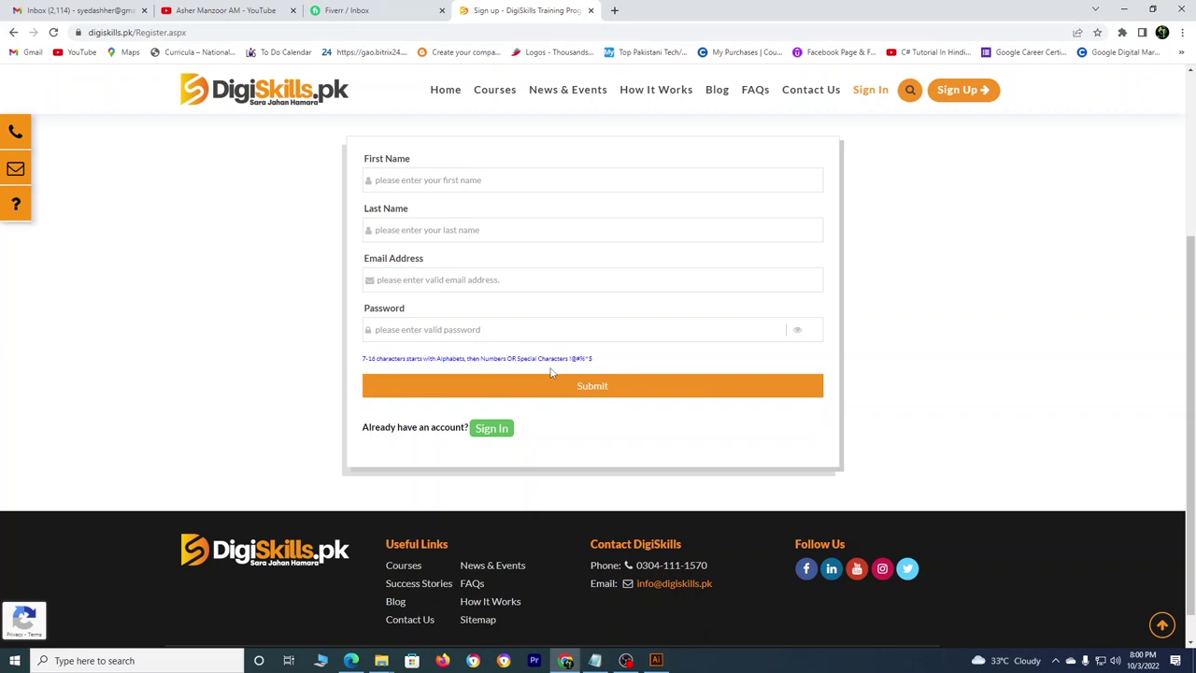
Return from the sign-up page to the DigiSkills home page and sign in to the Learning Management System with the prefilled credentials.
{"action": "scroll", "coordinate": [551, 372], "scroll_direction": "up", "scroll_amount": 3}
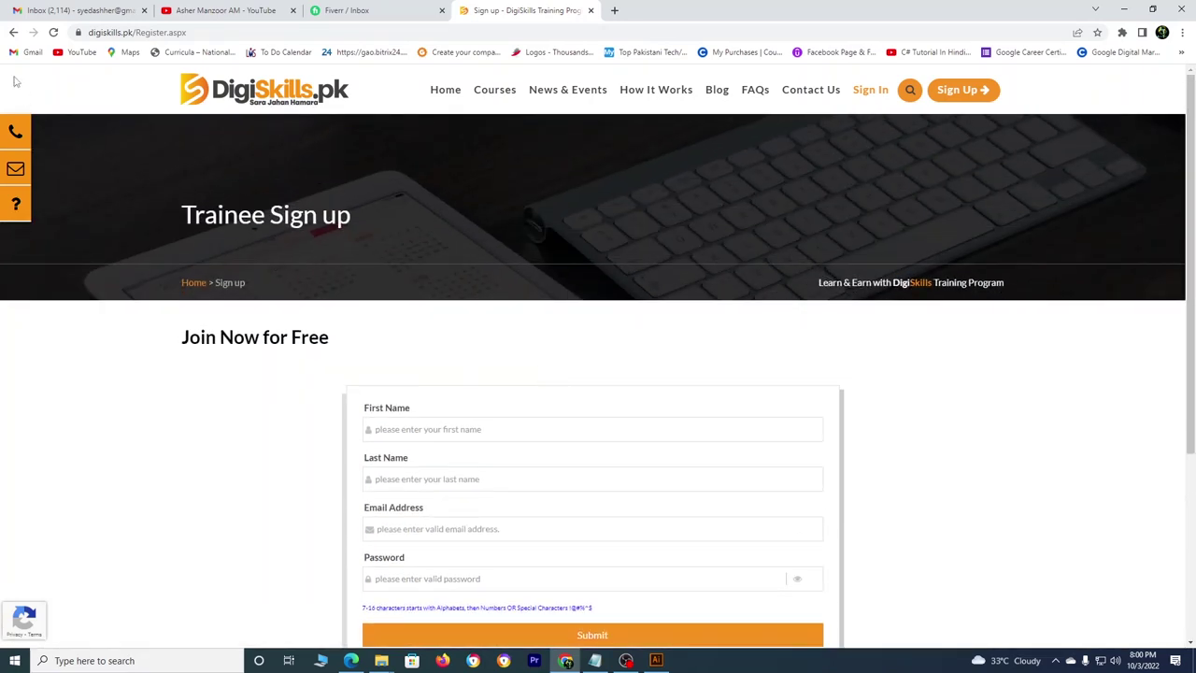
{"action": "left_click", "coordinate": [13, 32]}
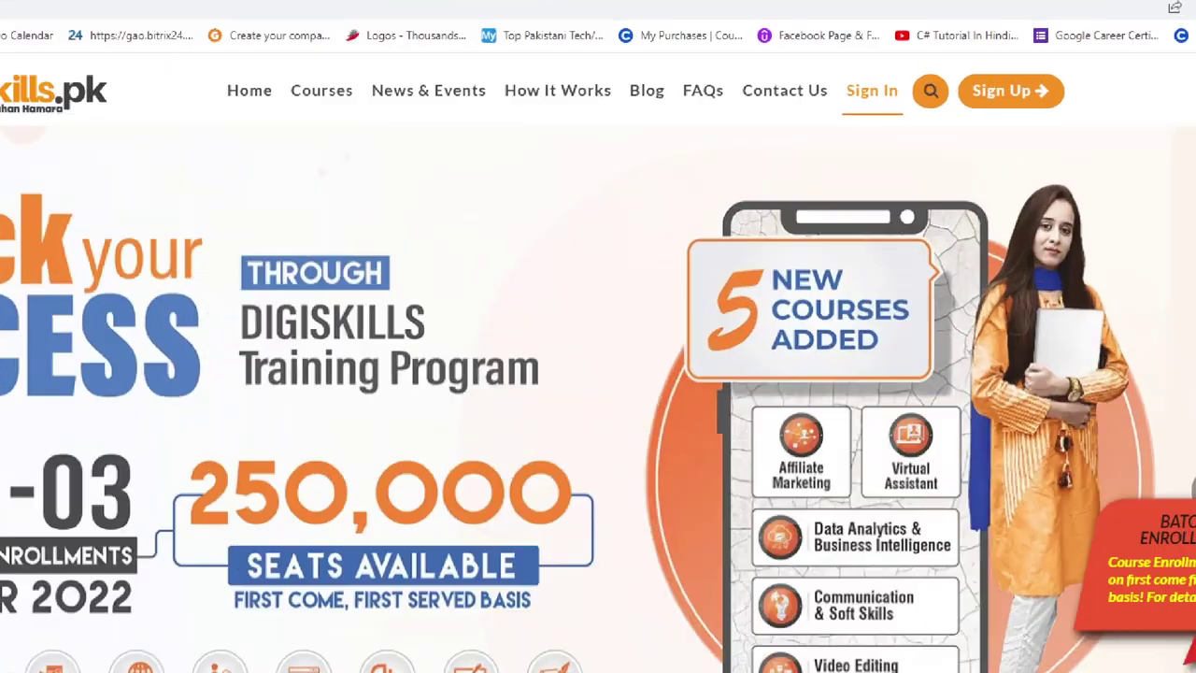
{"action": "left_click", "coordinate": [872, 90]}
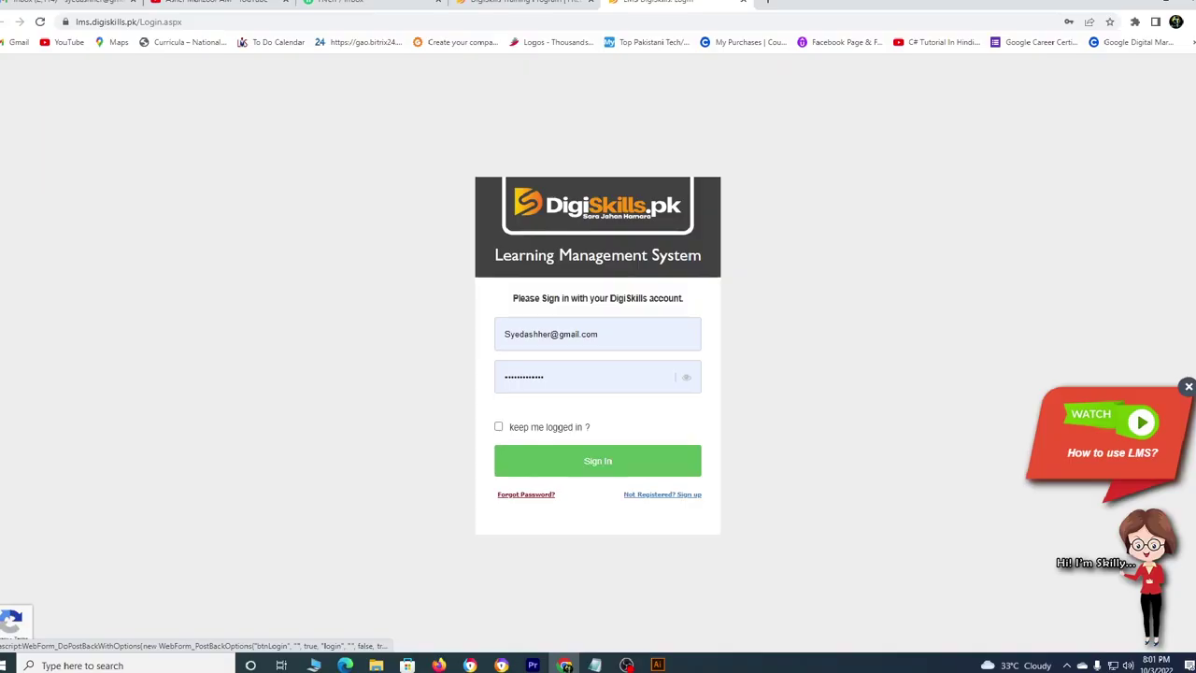
{"action": "left_click", "coordinate": [589, 463]}
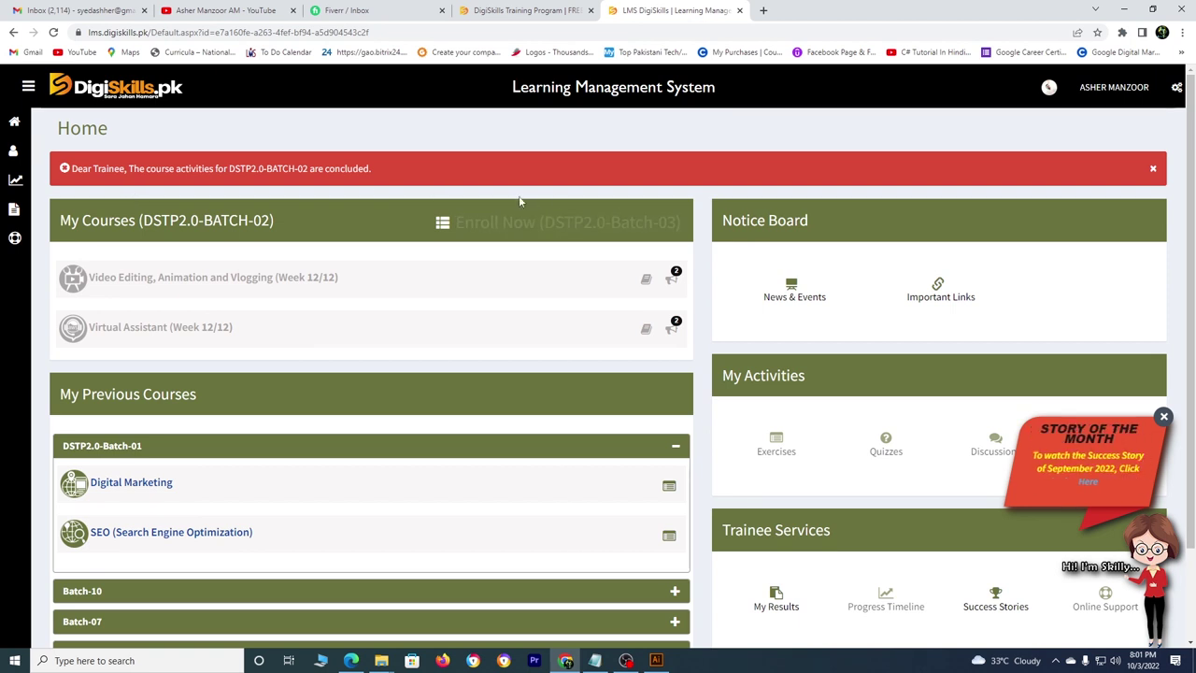
Look over the LMS home page, including the account card, the expanded side navigation and the previous courses by batch.
{"action": "left_click", "coordinate": [1113, 89]}
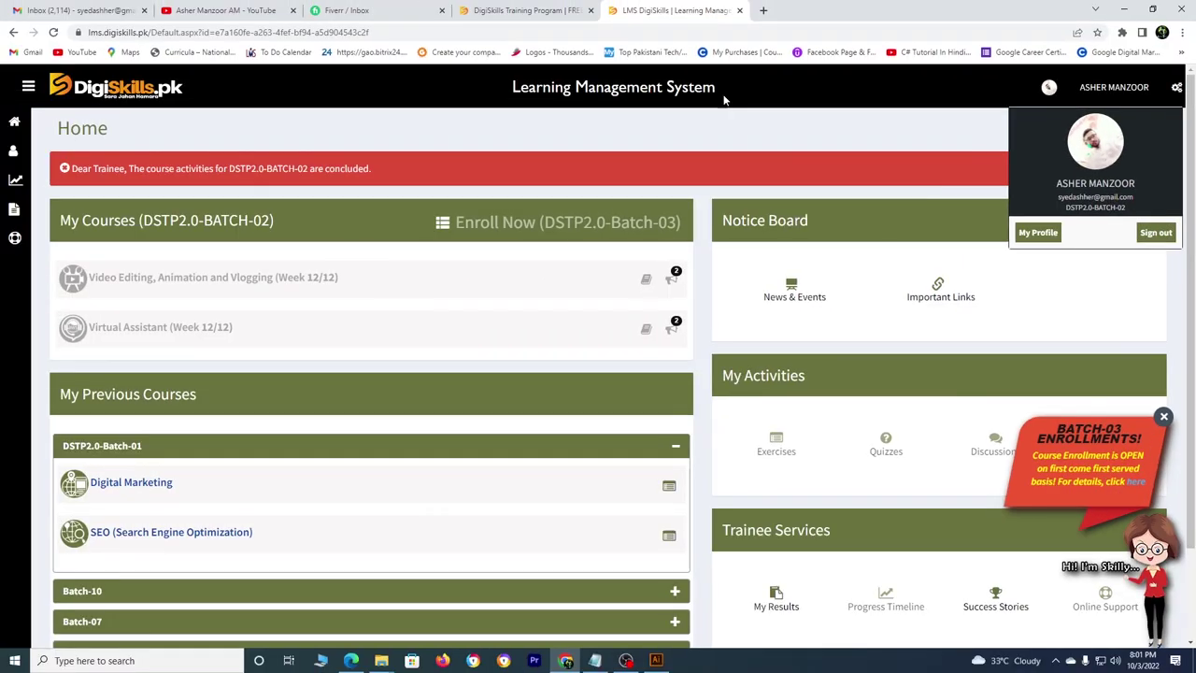
{"action": "left_click", "coordinate": [187, 113]}
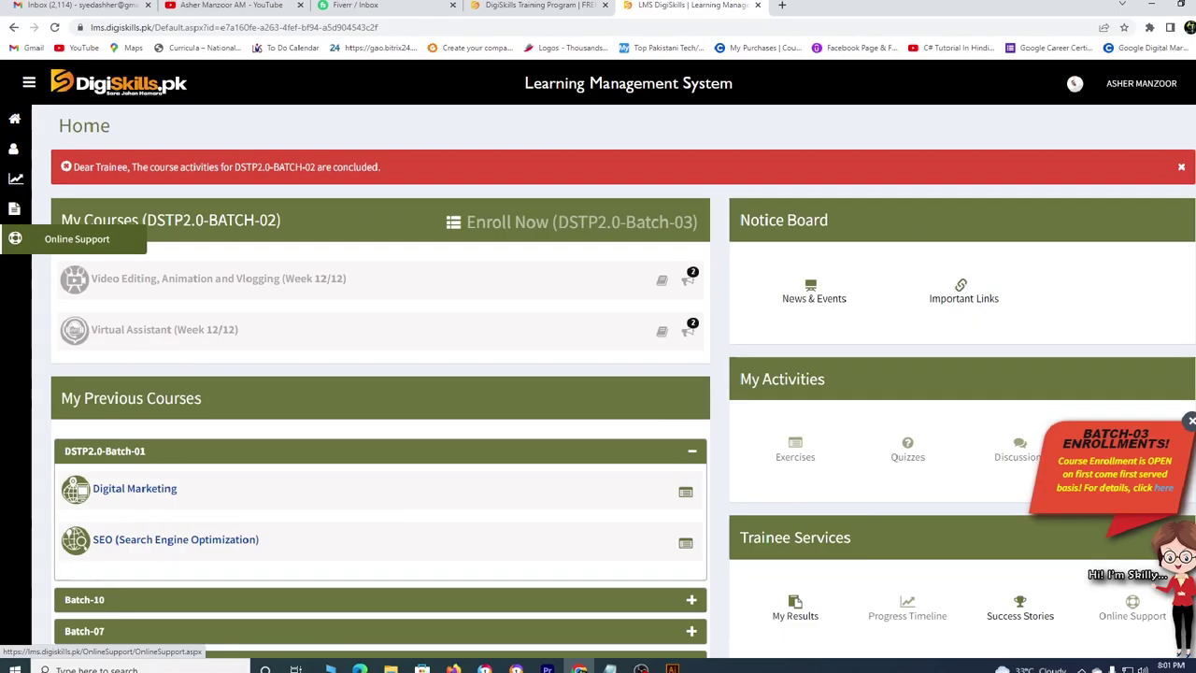
{"action": "left_click", "coordinate": [29, 82]}
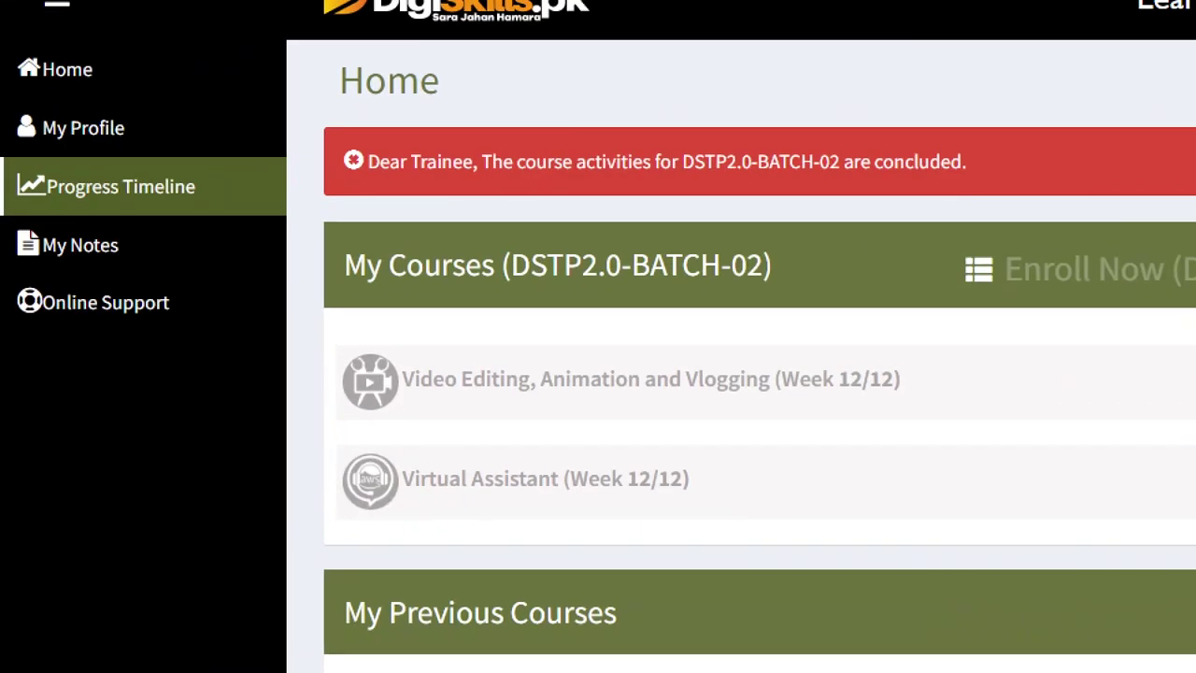
{"action": "scroll", "coordinate": [414, 347], "scroll_direction": "down", "scroll_amount": 2}
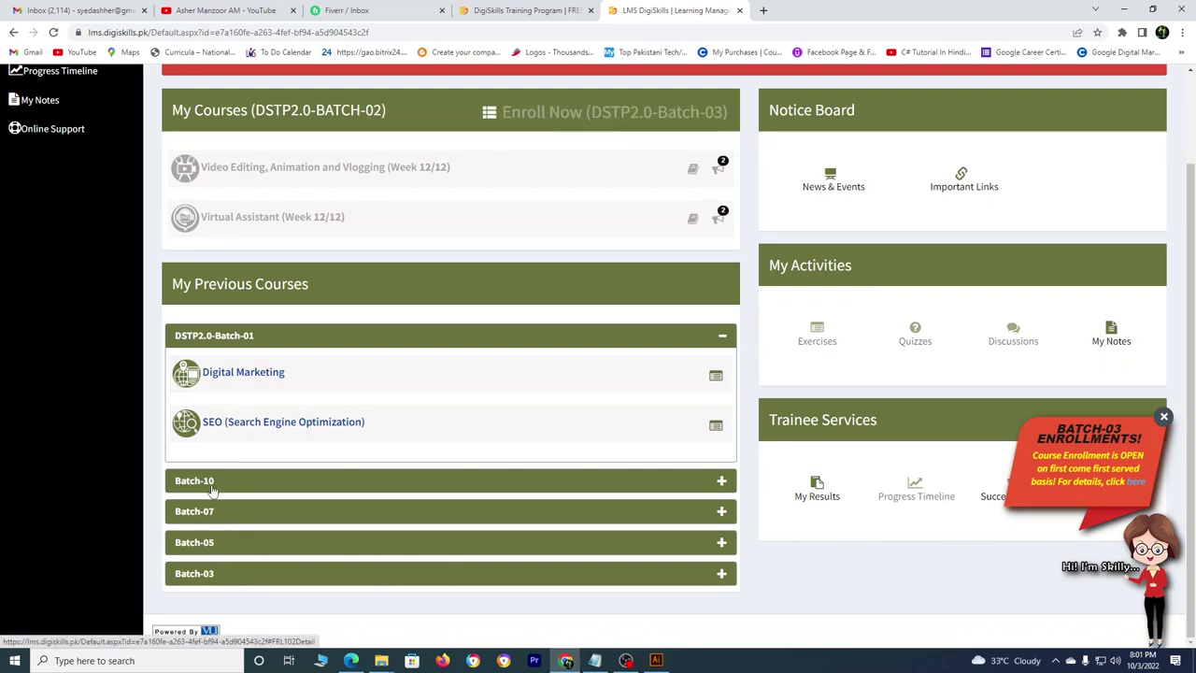
{"action": "scroll", "coordinate": [233, 355], "scroll_direction": "up", "scroll_amount": 2}
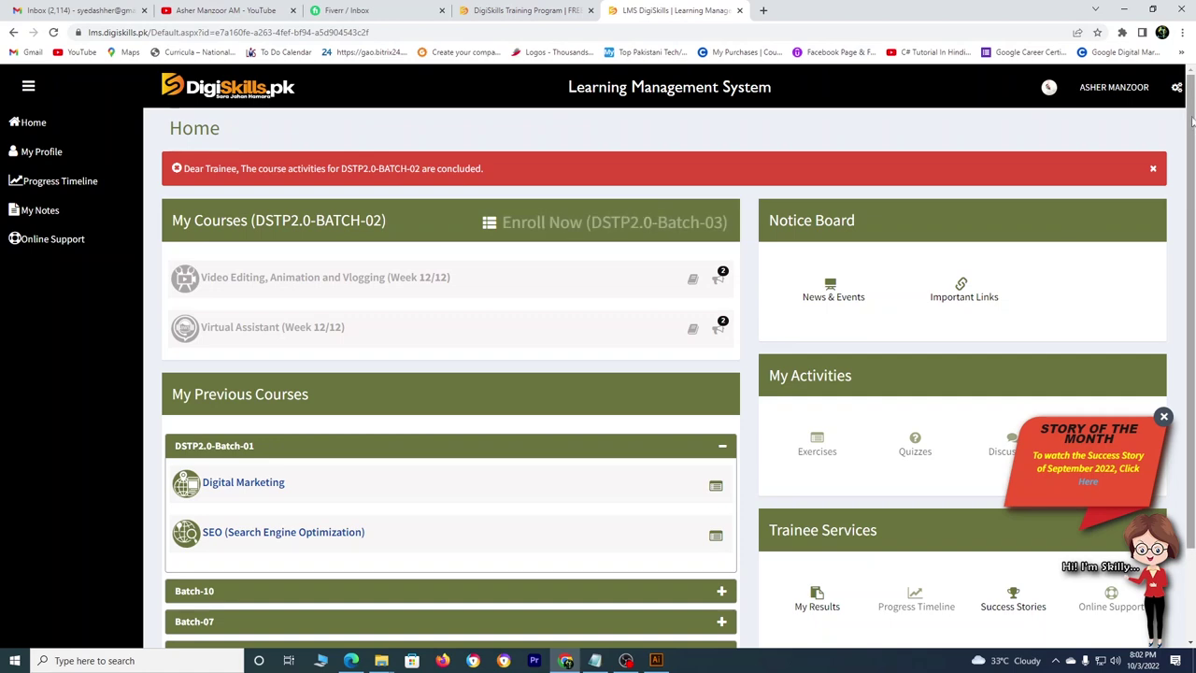
{"action": "scroll", "coordinate": [1191, 121], "scroll_direction": "down", "scroll_amount": 2}
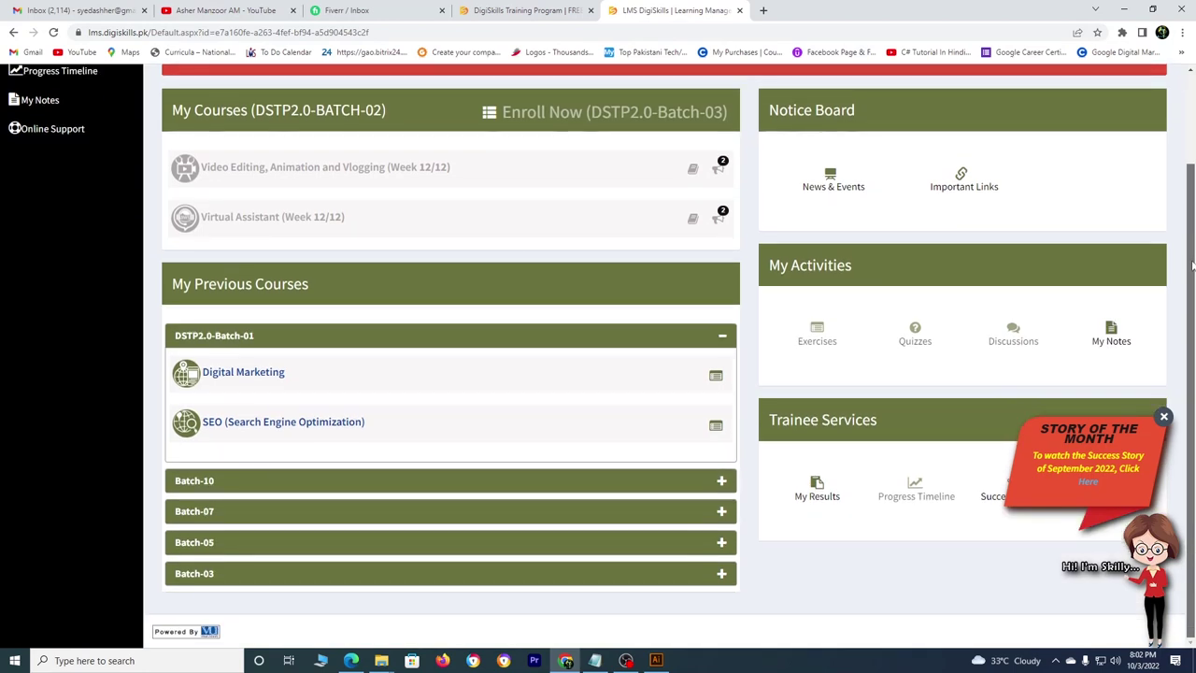
View the My Results page under Trainee Services, return to the LMS home page and review the current and previous courses.
{"action": "left_click", "coordinate": [819, 495]}
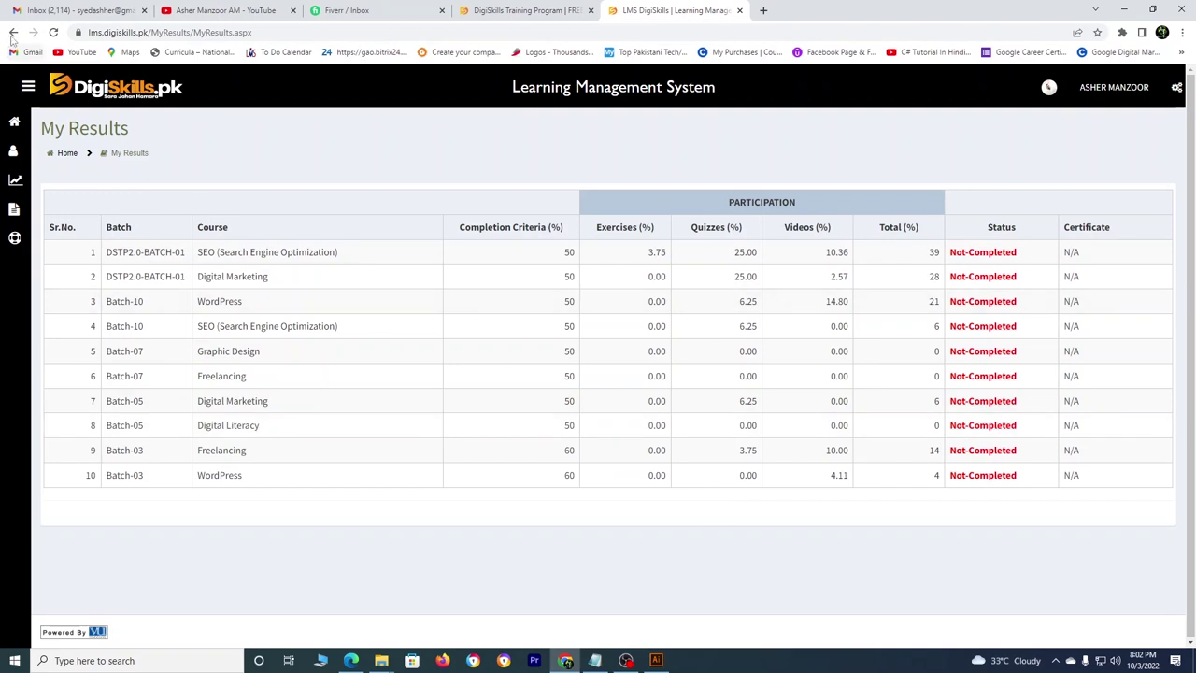
{"action": "left_click", "coordinate": [13, 32]}
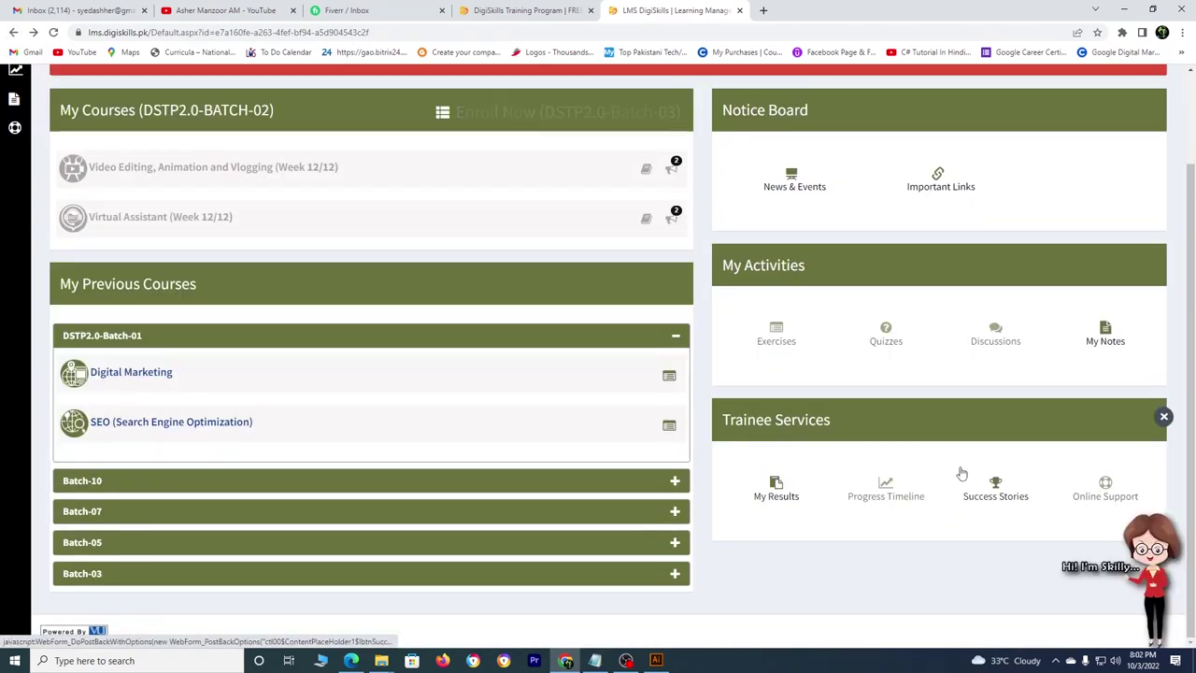
{"action": "scroll", "coordinate": [1191, 332], "scroll_direction": "up", "scroll_amount": 1}
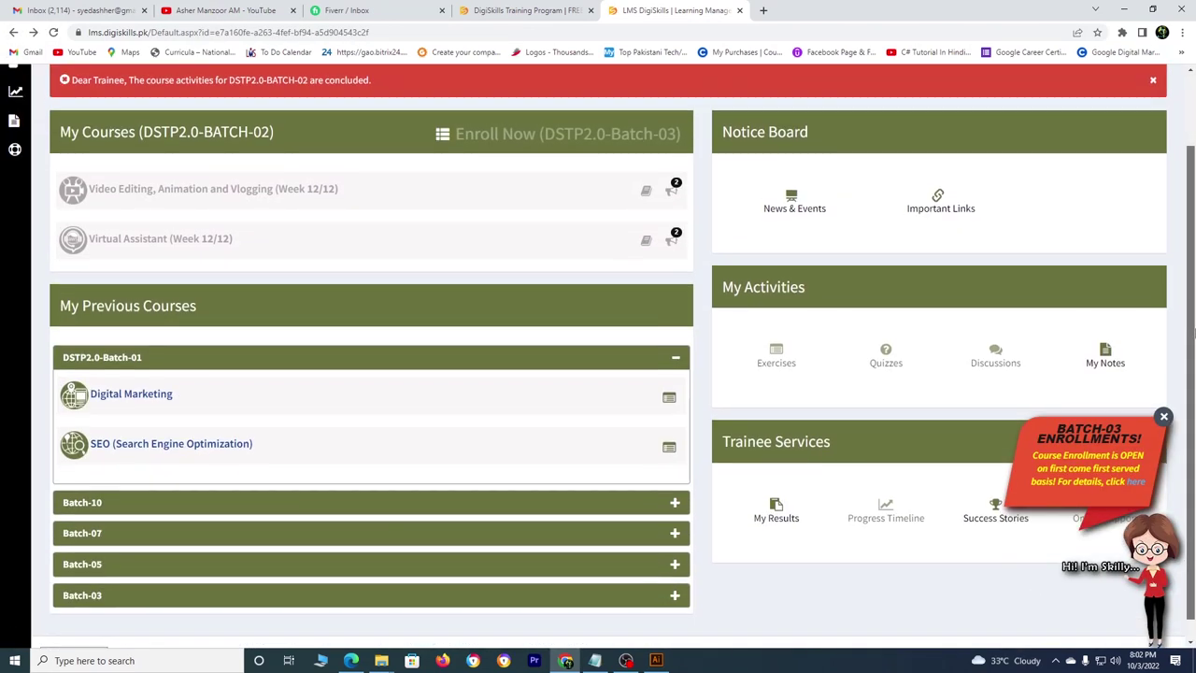
{"action": "scroll", "coordinate": [1191, 332], "scroll_direction": "up", "scroll_amount": 2}
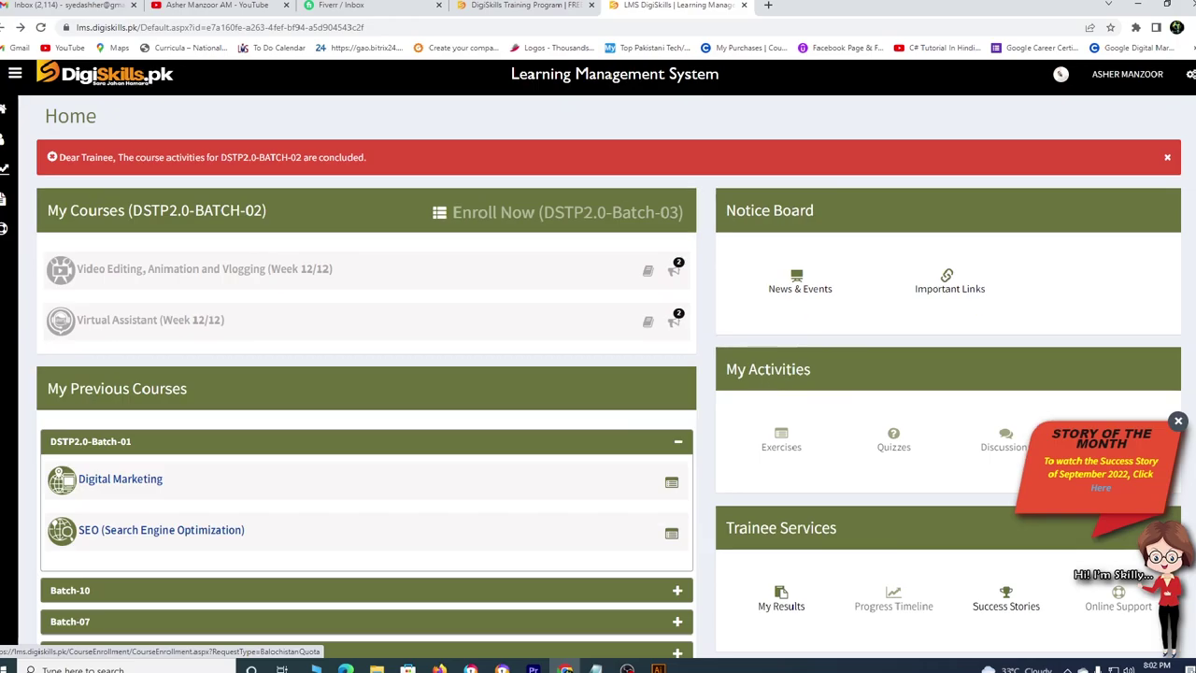
{"action": "scroll", "coordinate": [331, 457], "scroll_direction": "down", "scroll_amount": 1}
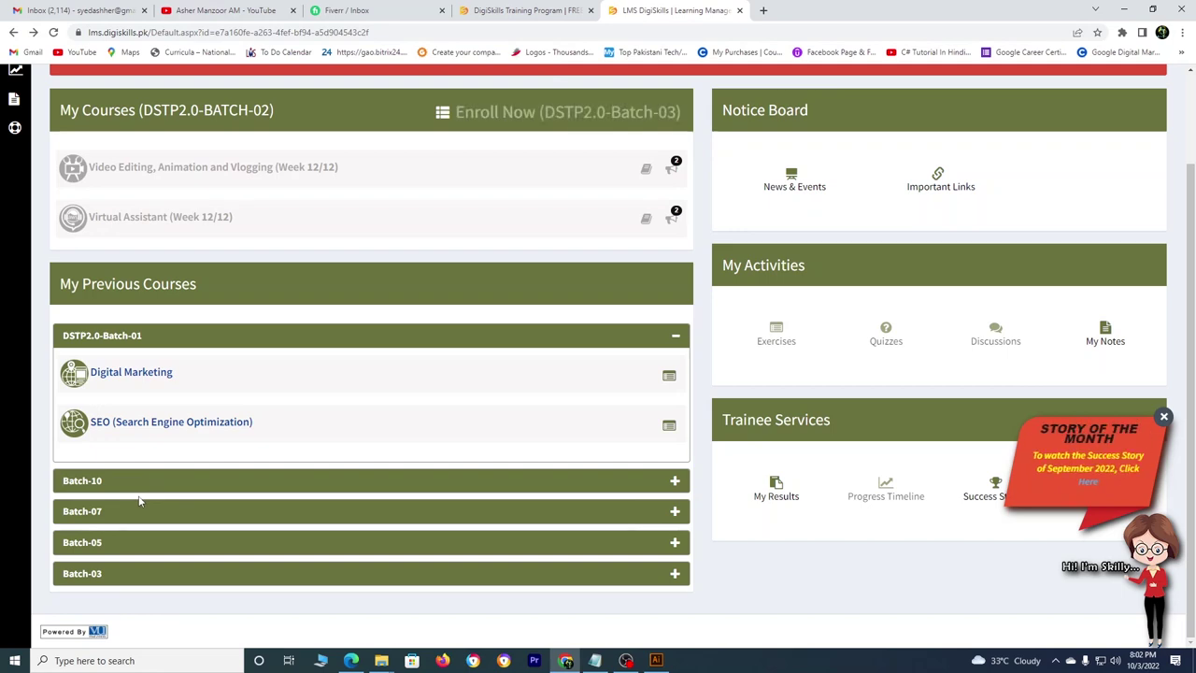
{"action": "scroll", "coordinate": [546, 309], "scroll_direction": "up", "scroll_amount": 1}
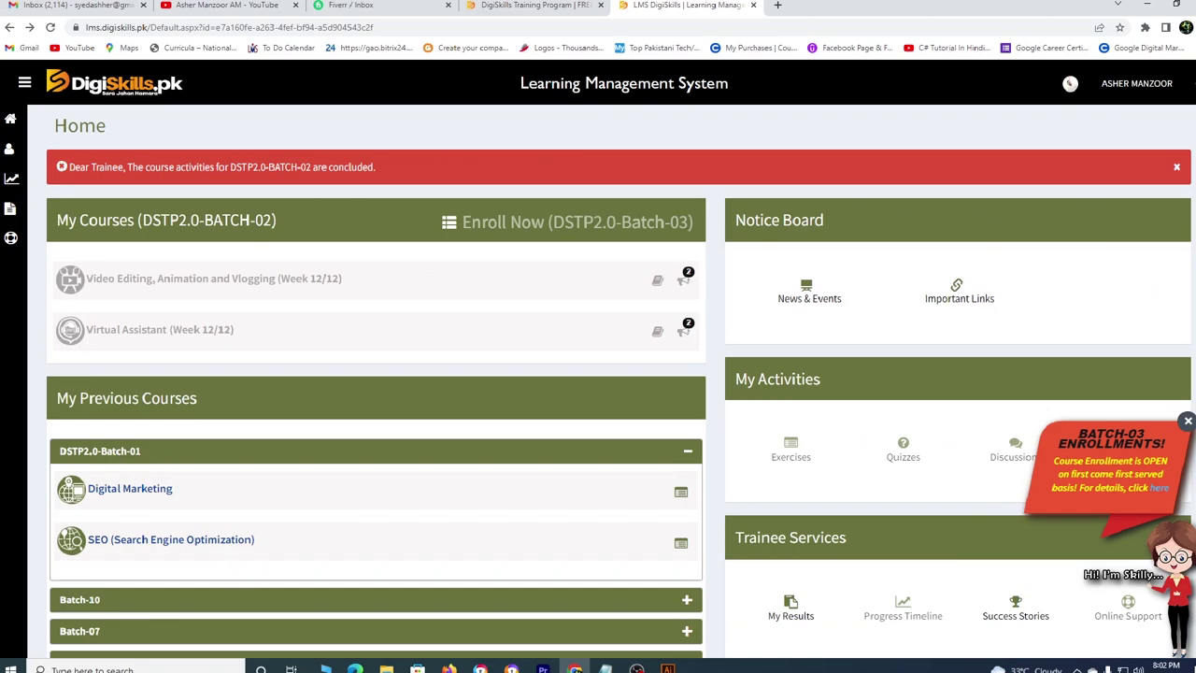
Open course enrollment for DSTP2.0-Batch-03 and show the full list of available courses.
{"action": "left_click", "coordinate": [572, 224]}
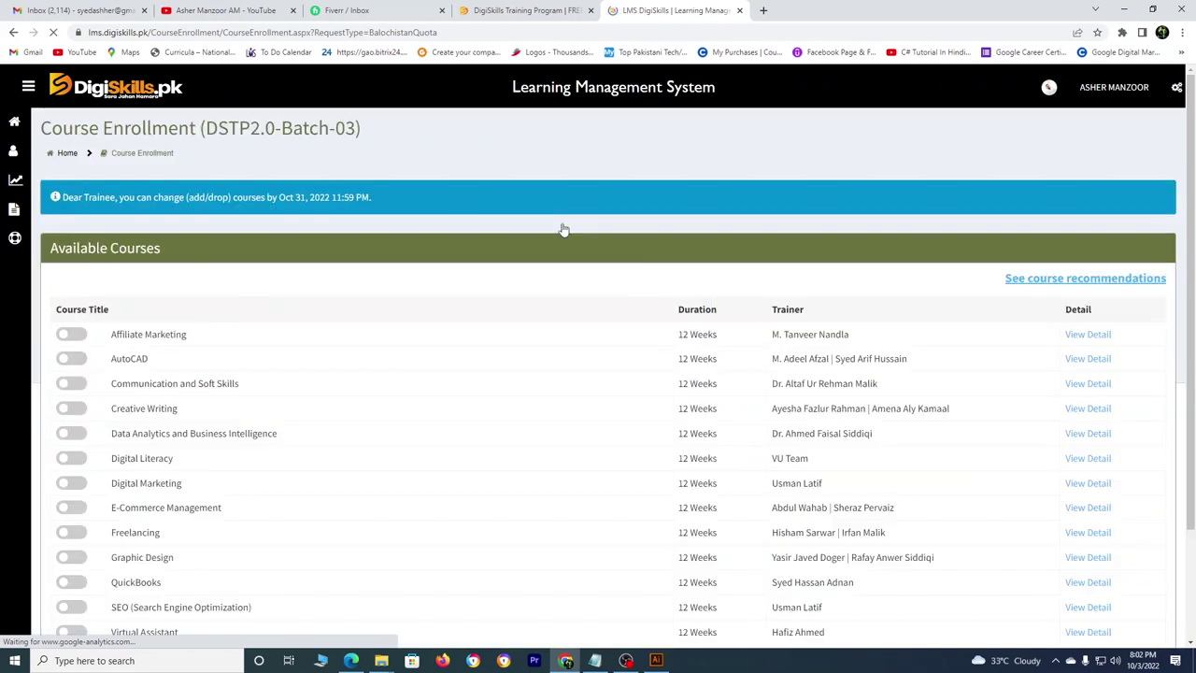
{"action": "scroll", "coordinate": [384, 304], "scroll_direction": "down", "scroll_amount": 3}
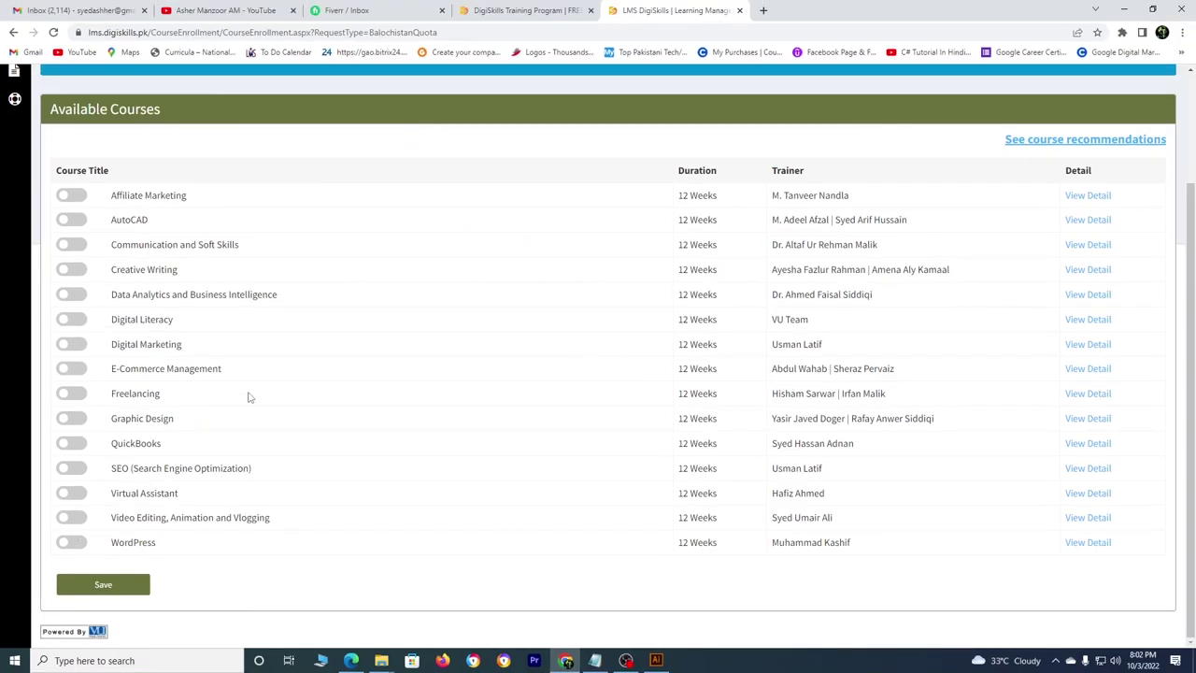
Try selecting the Freelancing course, deselect it, and check the planned course list in Notepad.
{"action": "left_click", "coordinate": [73, 396]}
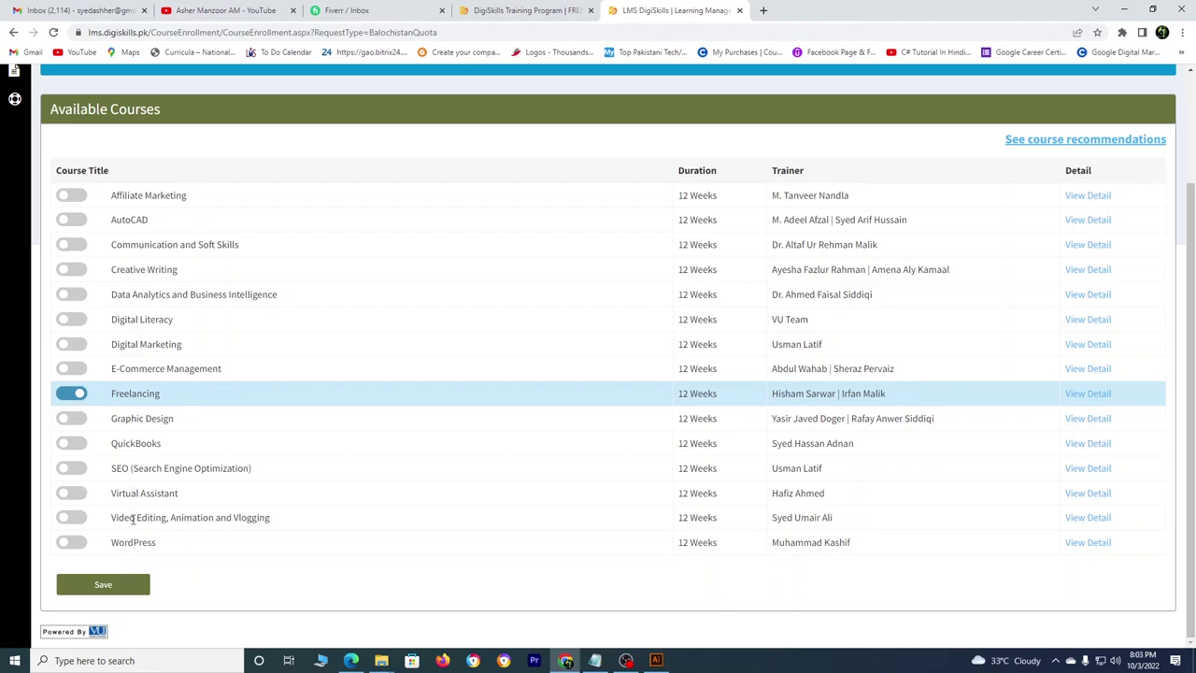
{"action": "left_click", "coordinate": [67, 395]}
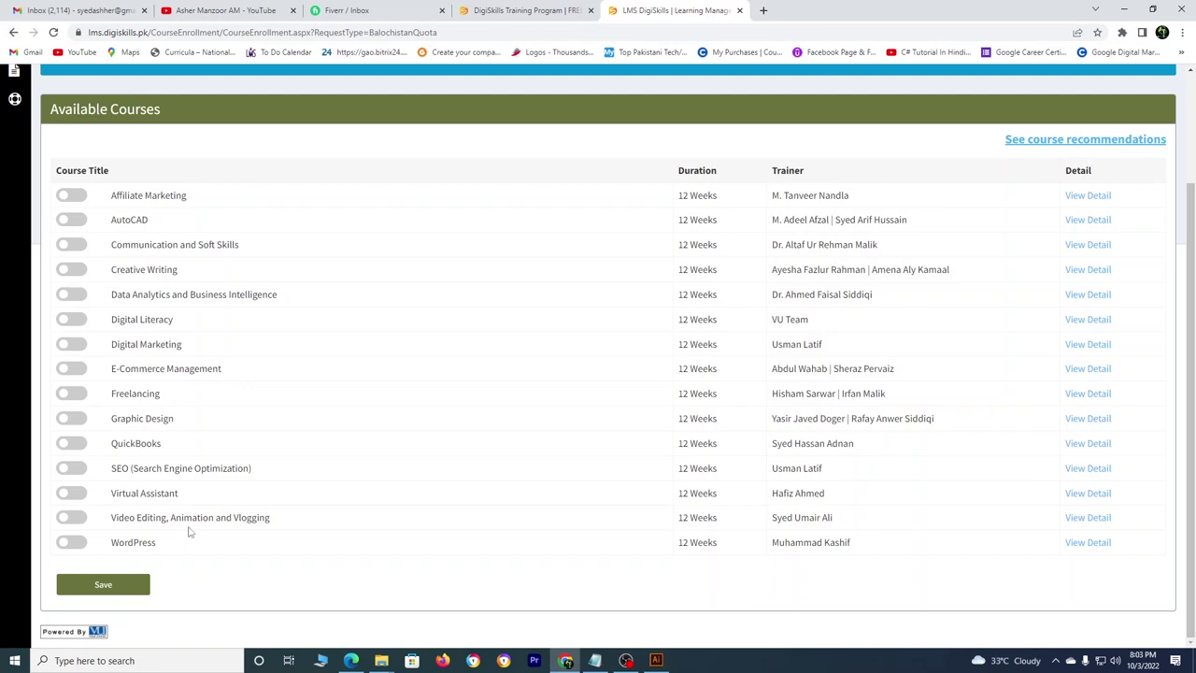
{"action": "left_click", "coordinate": [594, 661]}
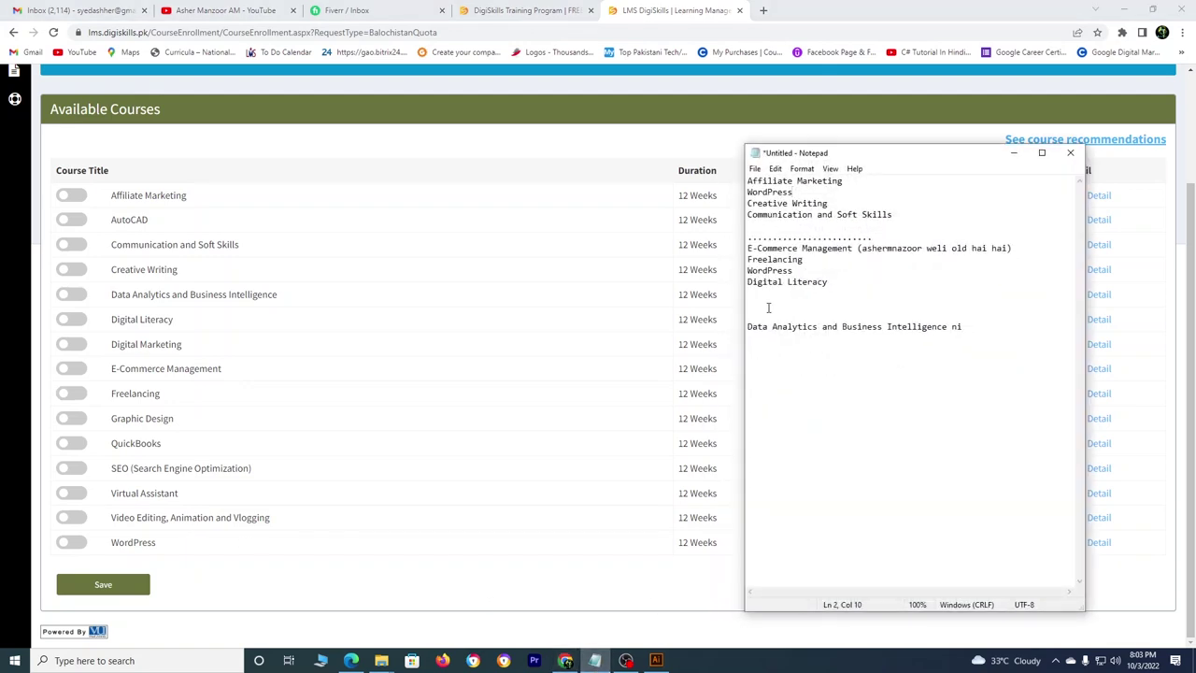
{"action": "left_click", "coordinate": [1014, 153]}
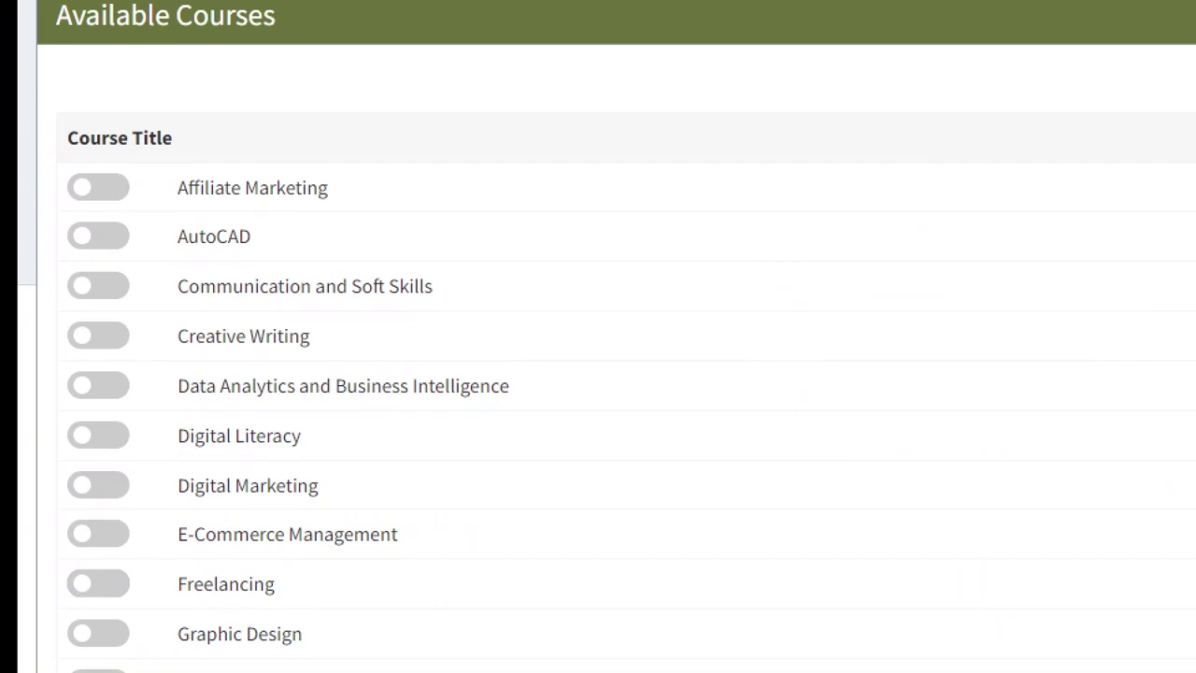
Underline the Affiliate Marketing title in red, clear the mark, and try switching that course on and back off.
{"action": "left_click_drag", "start_coordinate": [165, 198], "coordinate": [342, 203]}
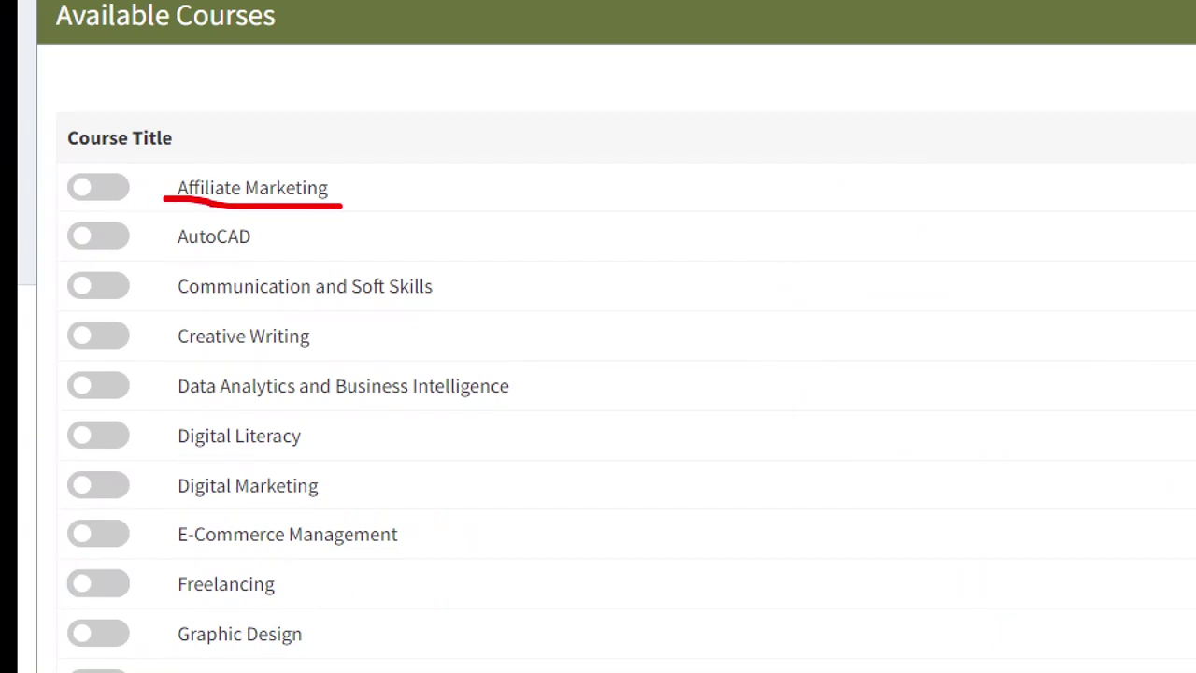
{"action": "key", "text": "Escape"}
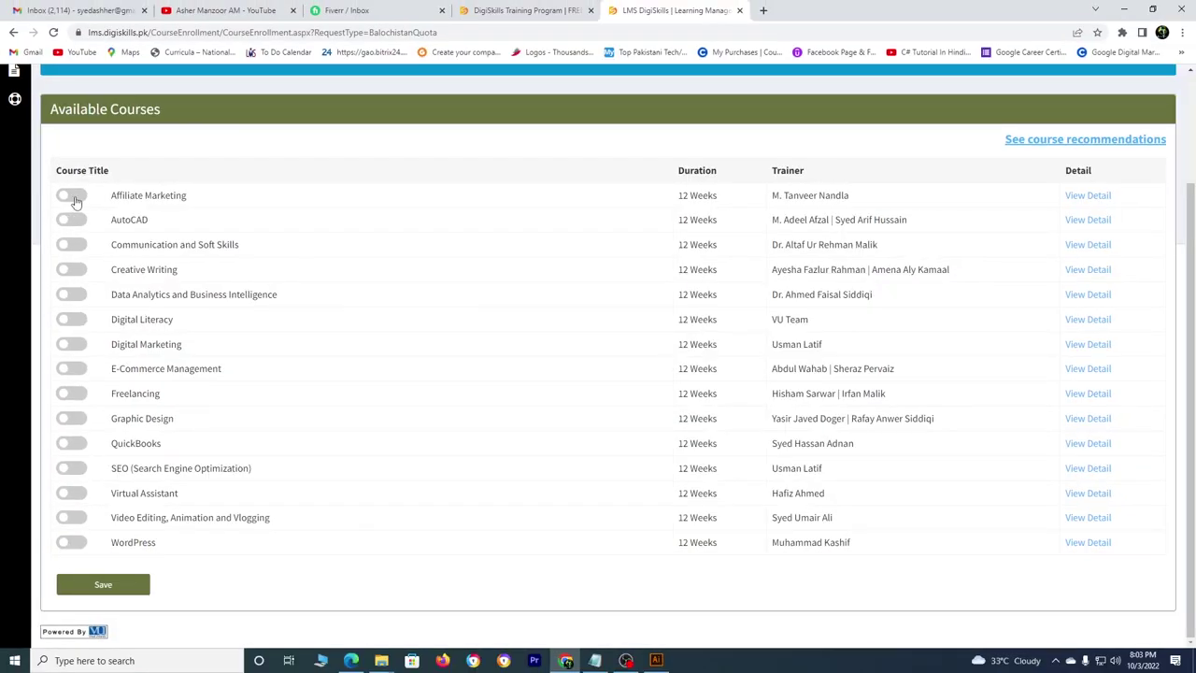
{"action": "left_click", "coordinate": [72, 196]}
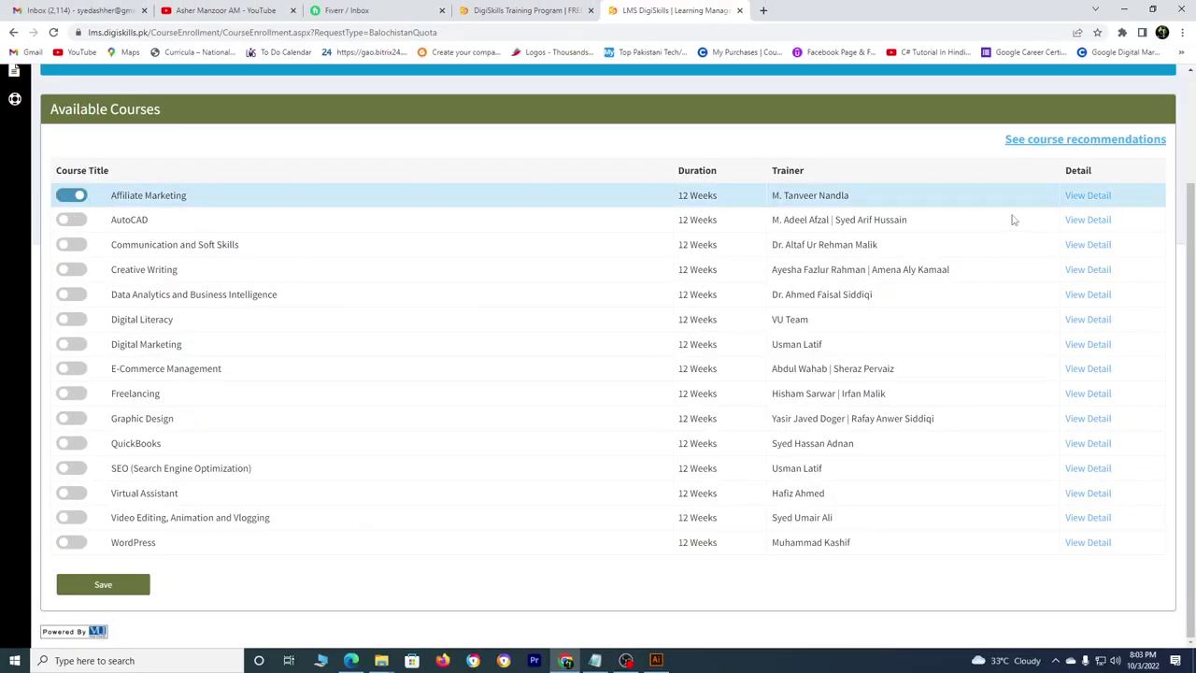
{"action": "left_click", "coordinate": [78, 195]}
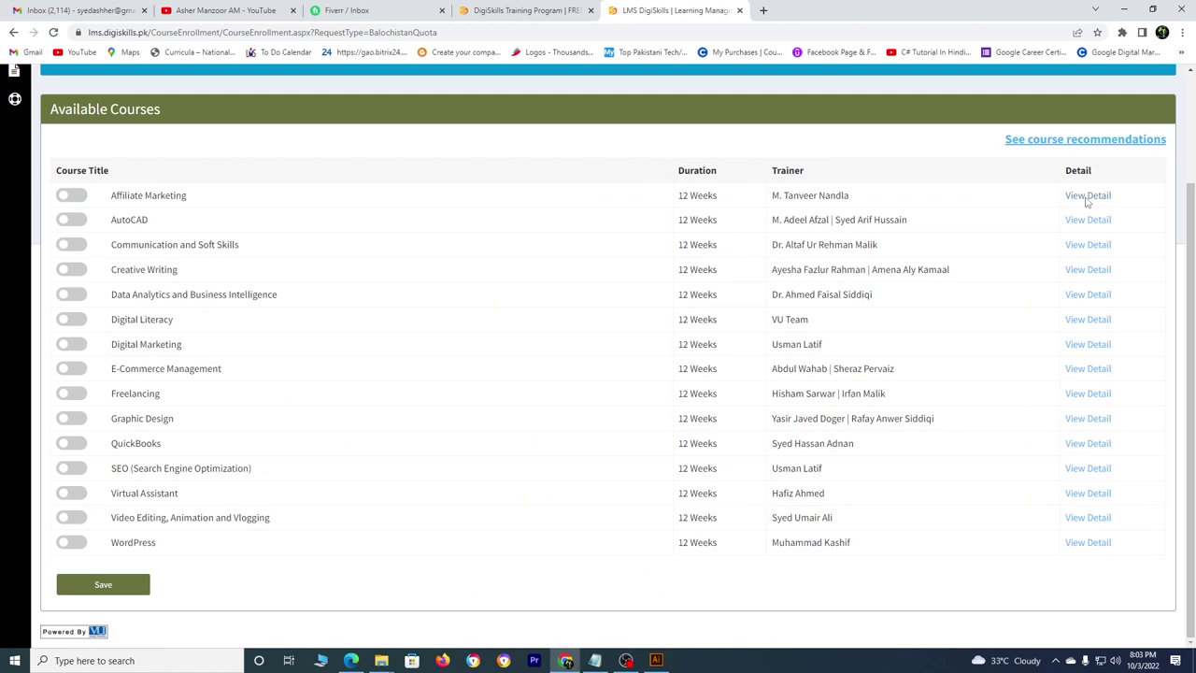
Read the Affiliate Marketing course details, including its trainer and learning outcomes, and return to the enrollment list.
{"action": "left_click", "coordinate": [1086, 197]}
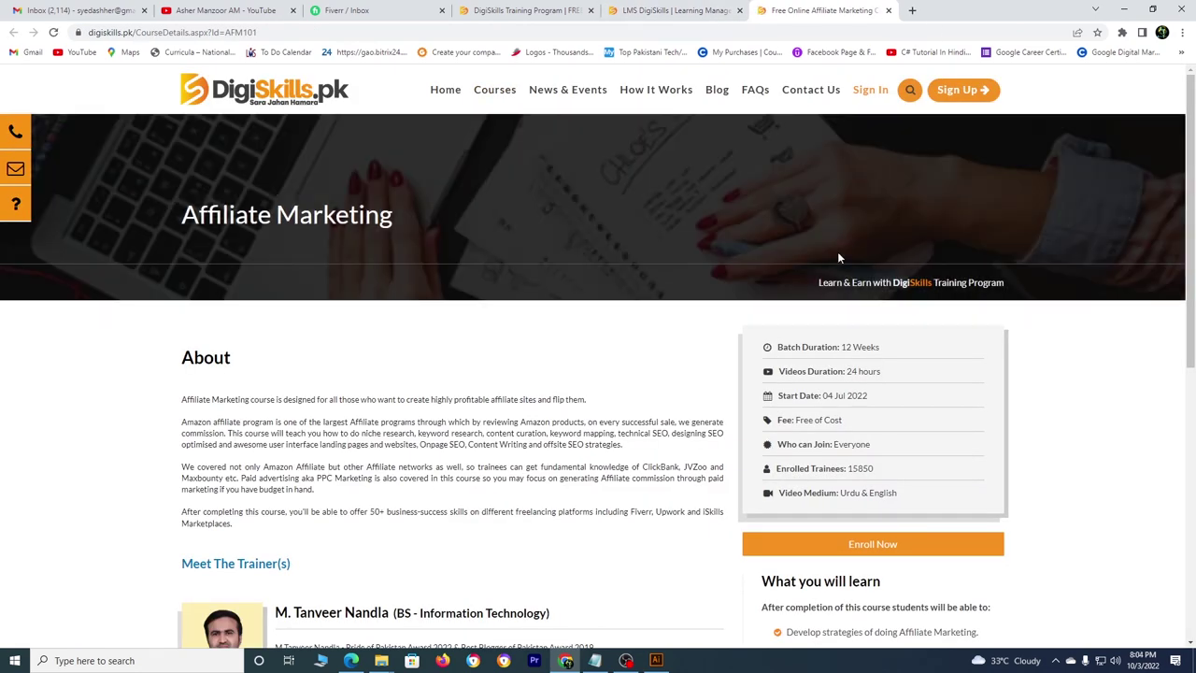
{"action": "scroll", "coordinate": [848, 293], "scroll_direction": "down", "scroll_amount": 2}
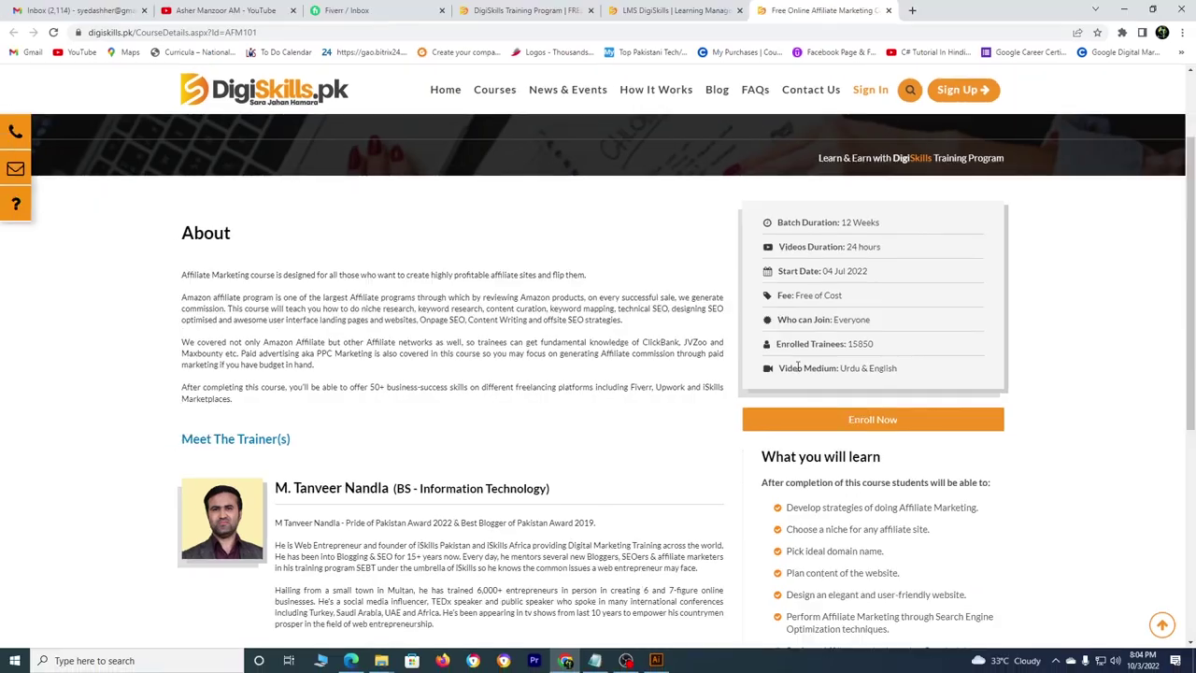
{"action": "scroll", "coordinate": [378, 392], "scroll_direction": "down", "scroll_amount": 5}
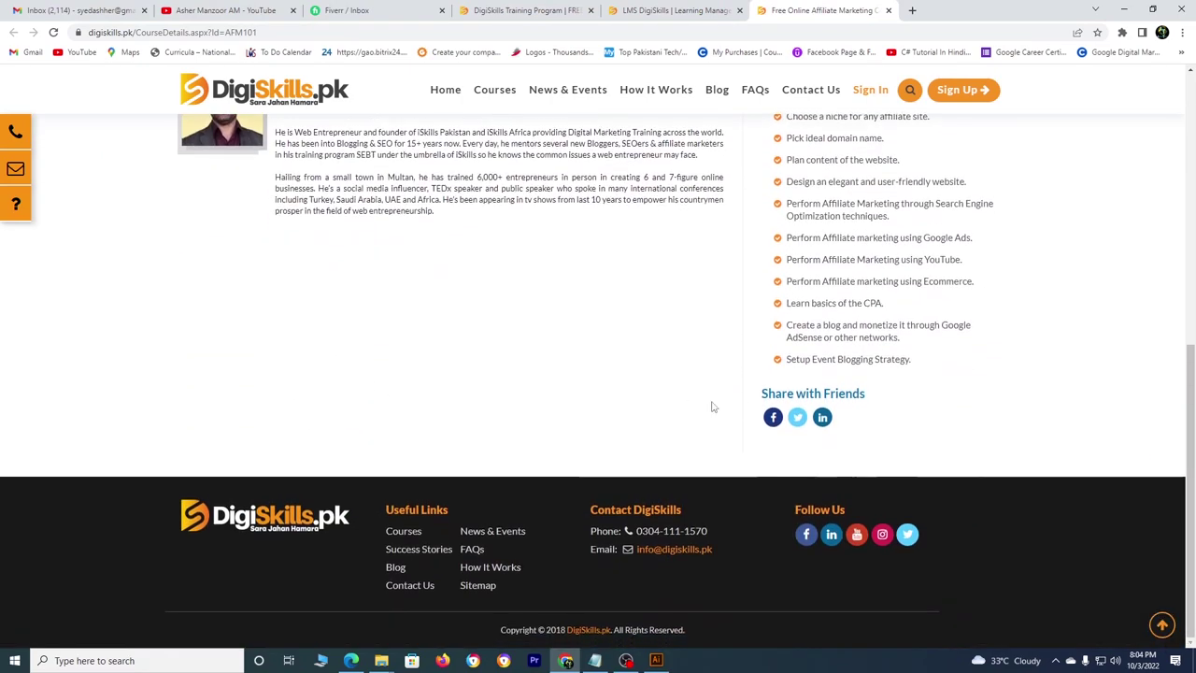
{"action": "scroll", "coordinate": [861, 390], "scroll_direction": "up", "scroll_amount": 2}
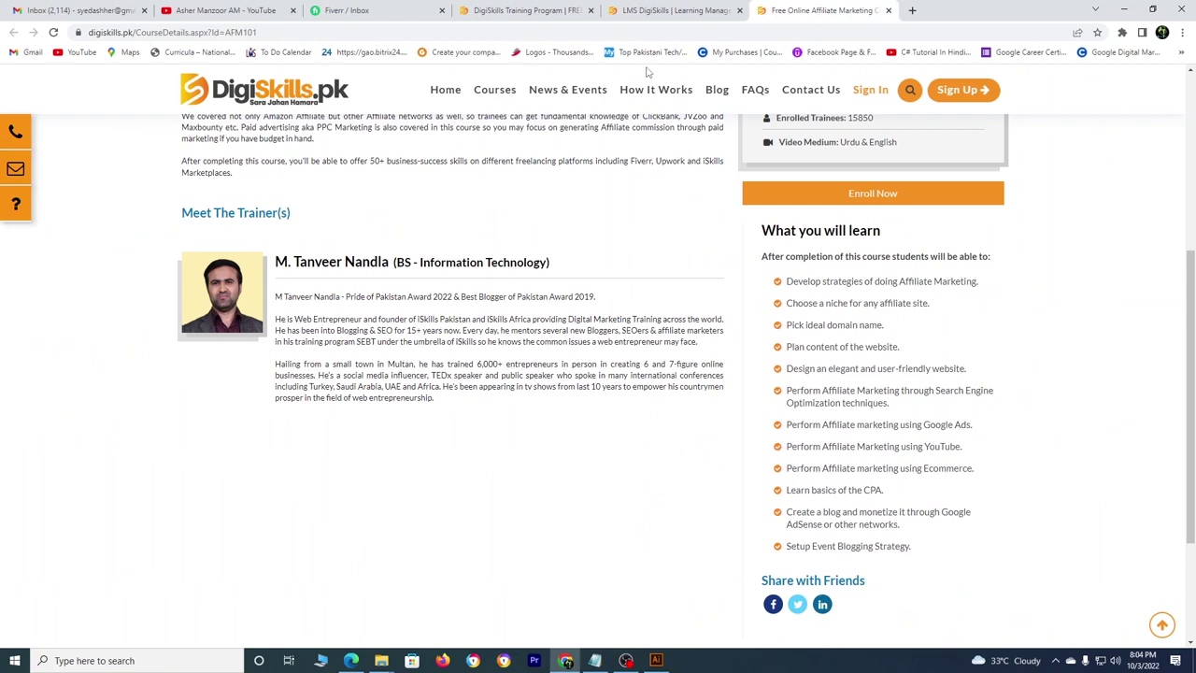
{"action": "left_click", "coordinate": [676, 10]}
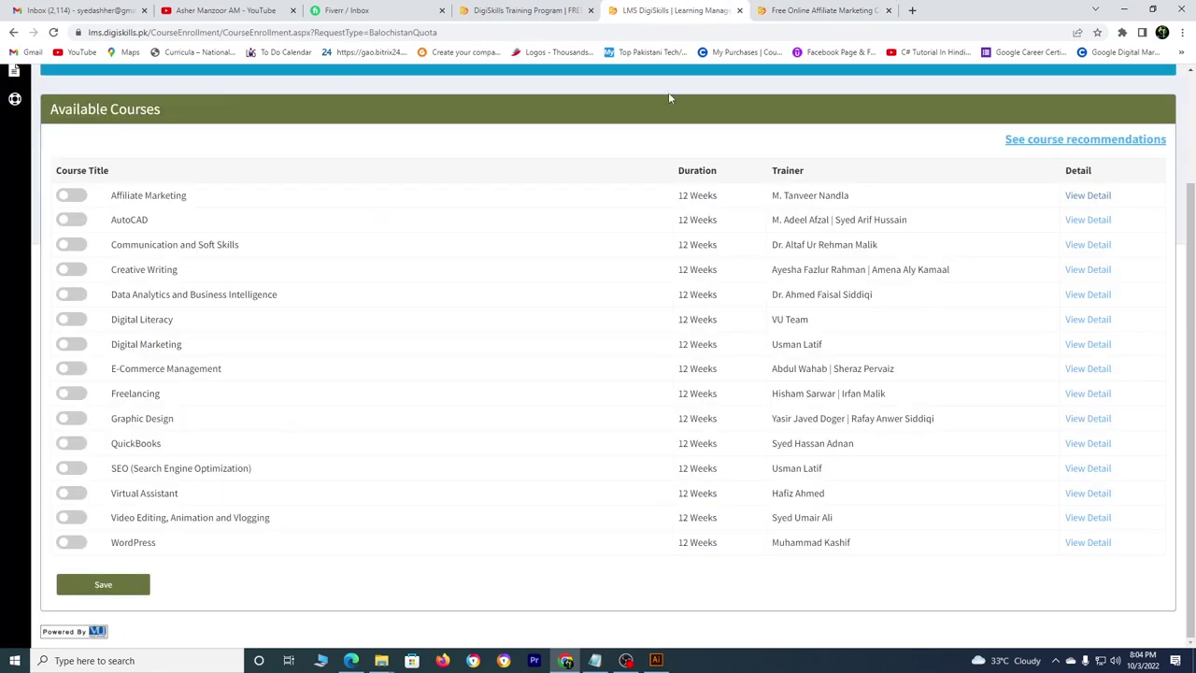
Select the Affiliate Marketing and WordPress courses for enrollment, consulting the Notepad course list.
{"action": "left_click", "coordinate": [78, 199]}
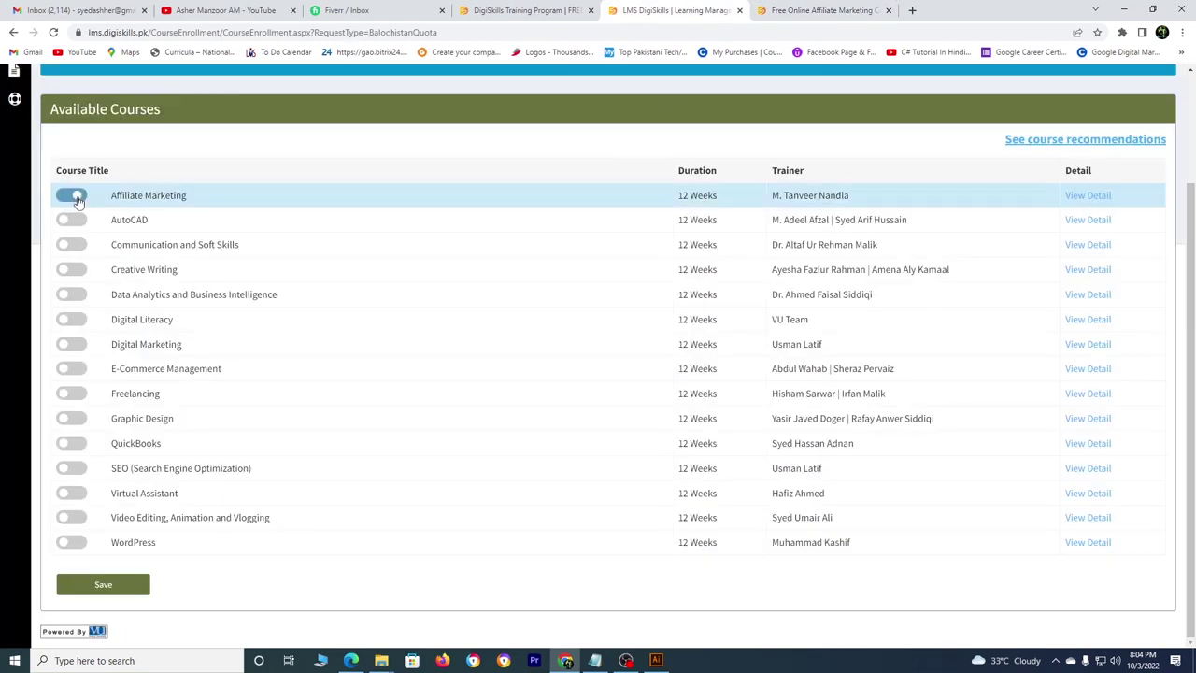
{"action": "left_click", "coordinate": [594, 660]}
{"action": "left_click", "coordinate": [594, 659]}
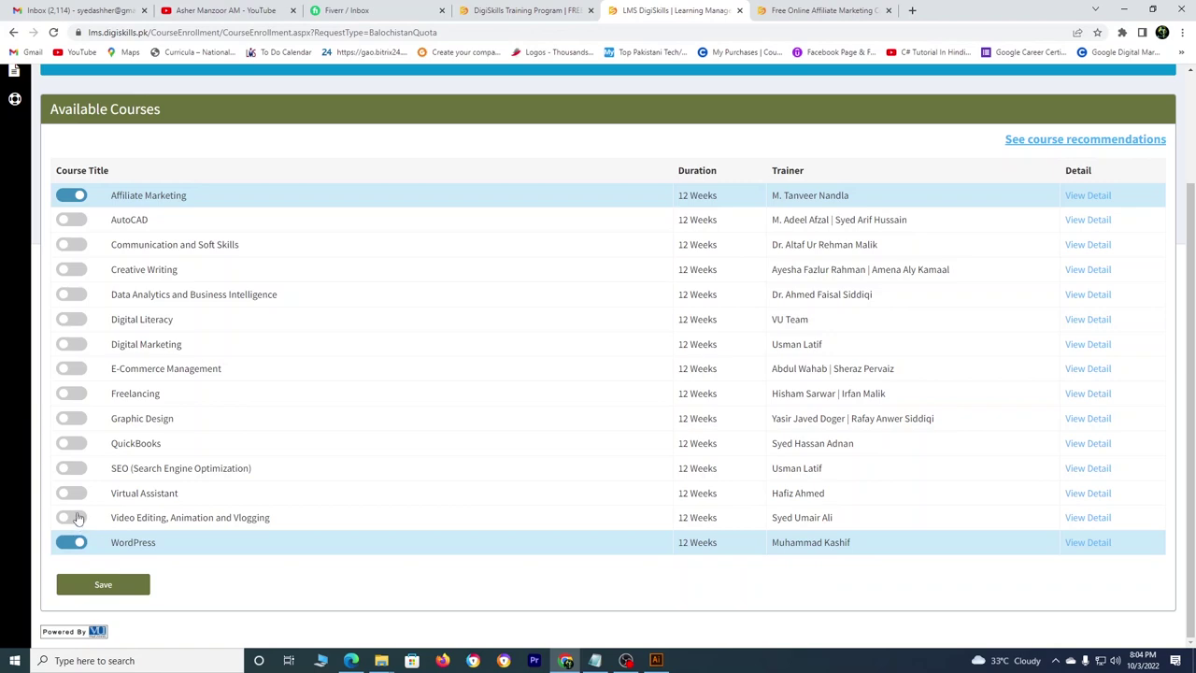
Try selecting Freelancing as a third course, underline the course-limit message, and dismiss the alert.
{"action": "left_click", "coordinate": [72, 393]}
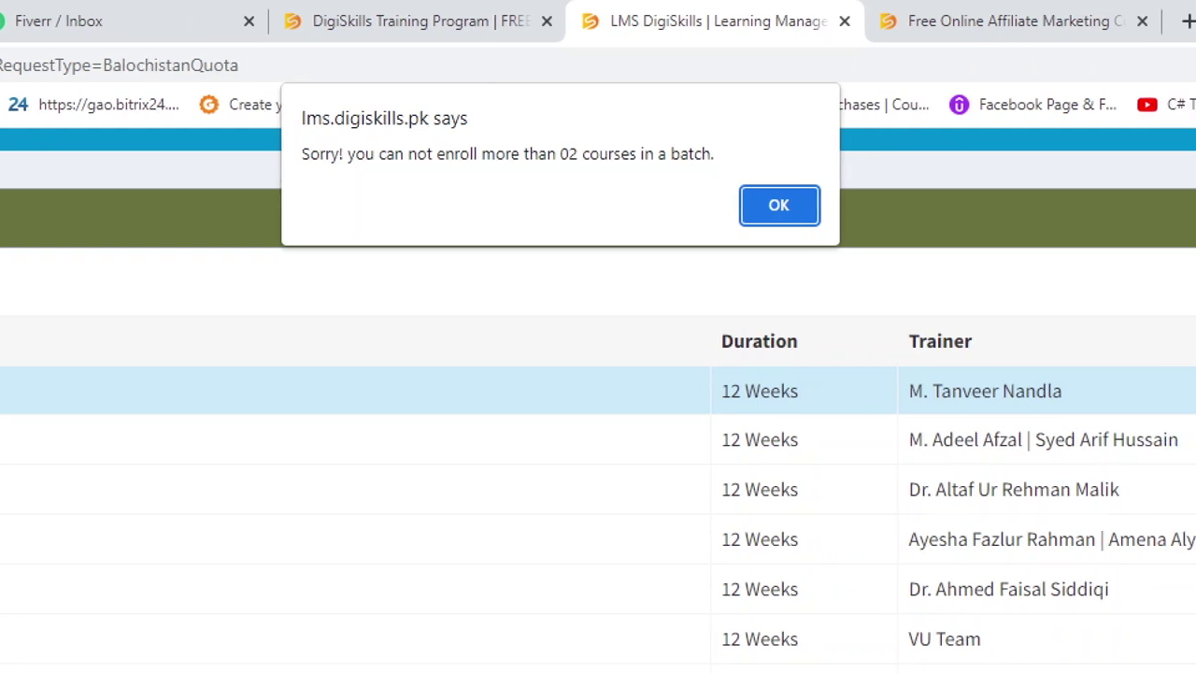
{"action": "left_click_drag", "start_coordinate": [536, 169], "coordinate": [704, 164]}
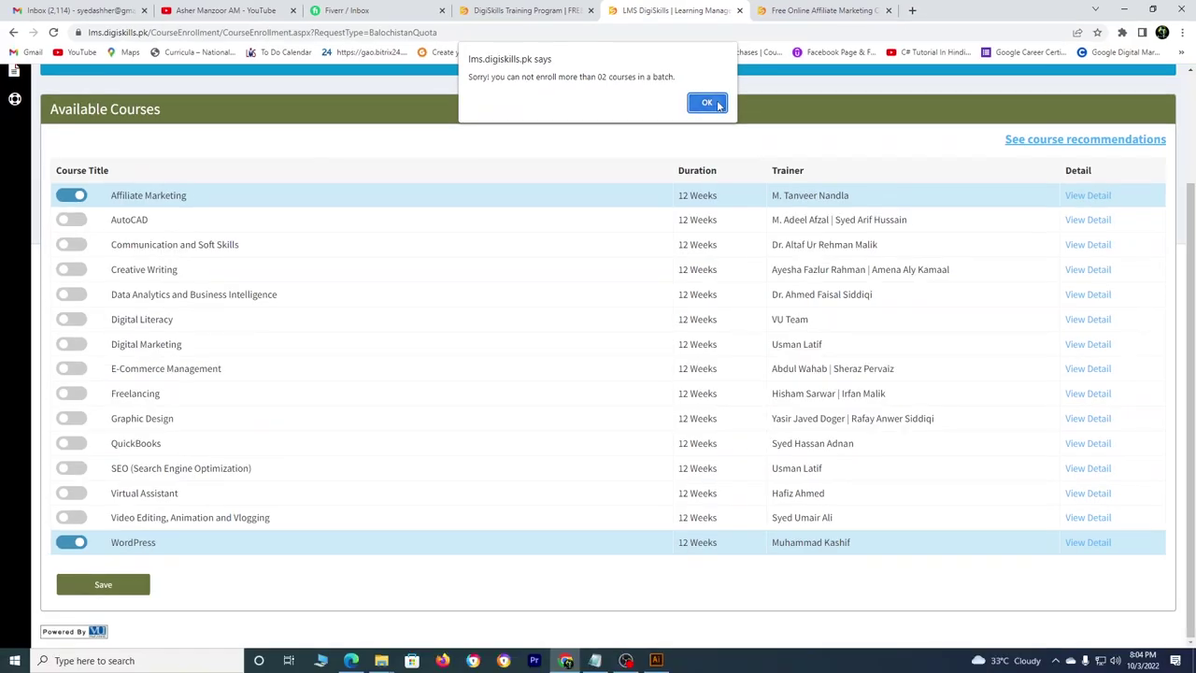
{"action": "left_click", "coordinate": [777, 204]}
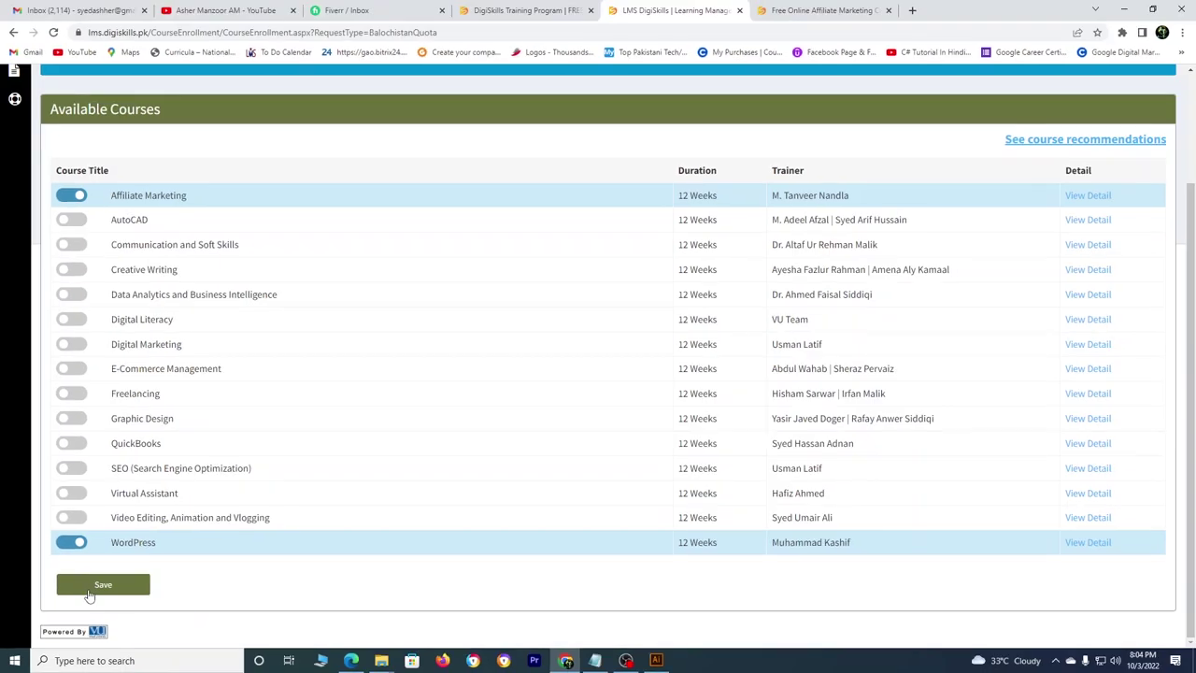
Save and confirm the enrollments for Affiliate Marketing and WordPress, check the selected courses in the list, and save once more.
{"action": "left_click", "coordinate": [93, 588]}
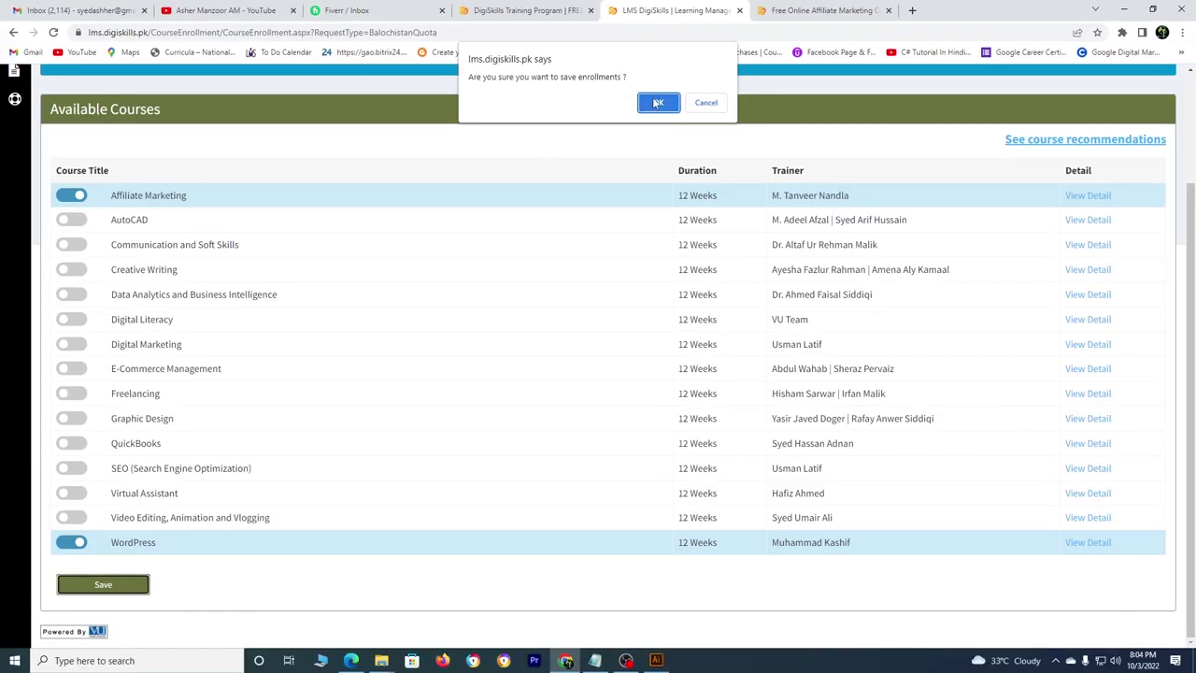
{"action": "left_click", "coordinate": [680, 142]}
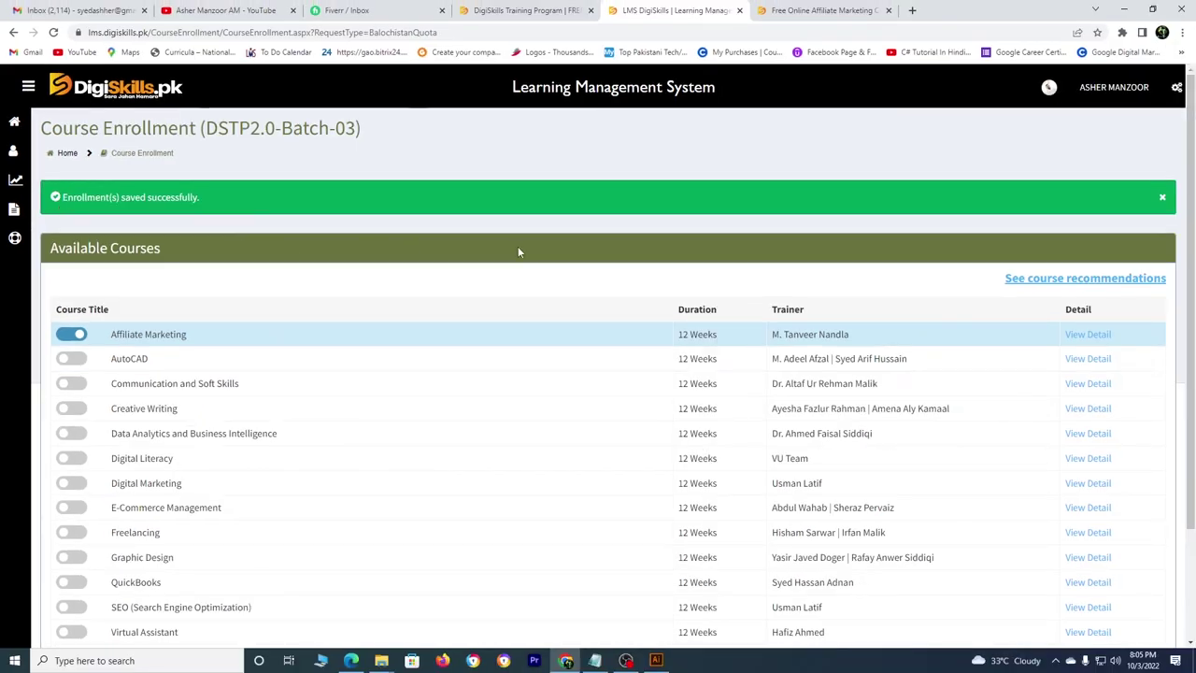
{"action": "scroll", "coordinate": [788, 397], "scroll_direction": "down", "scroll_amount": 2}
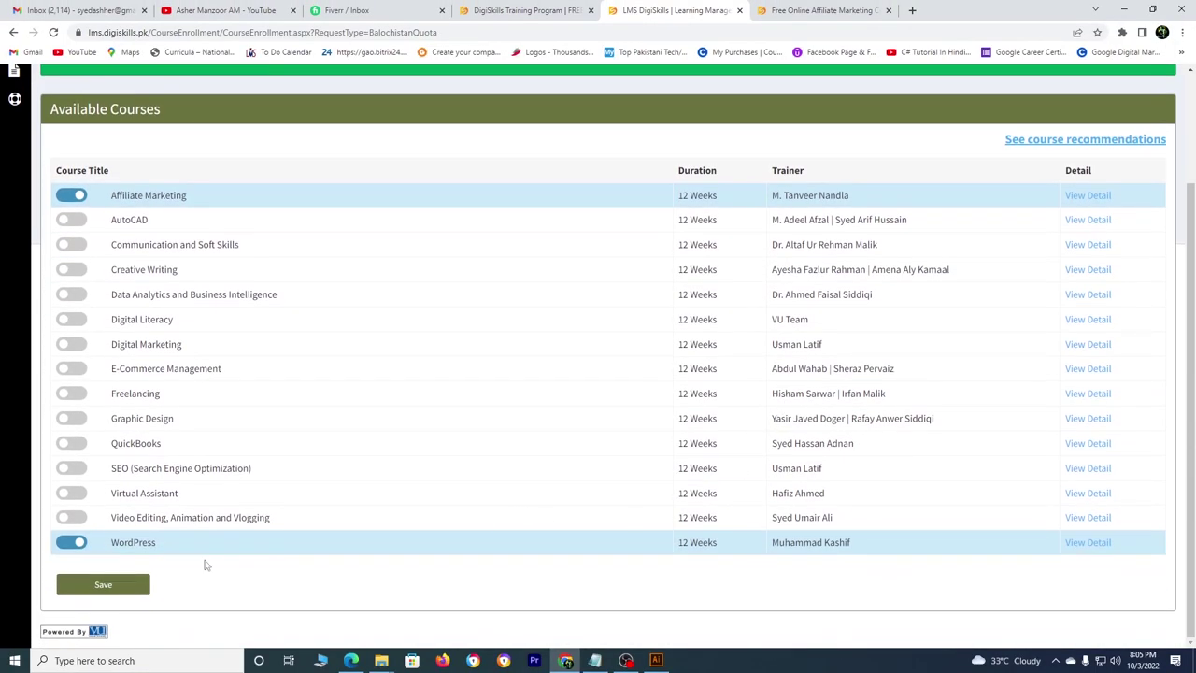
{"action": "left_click", "coordinate": [122, 589]}
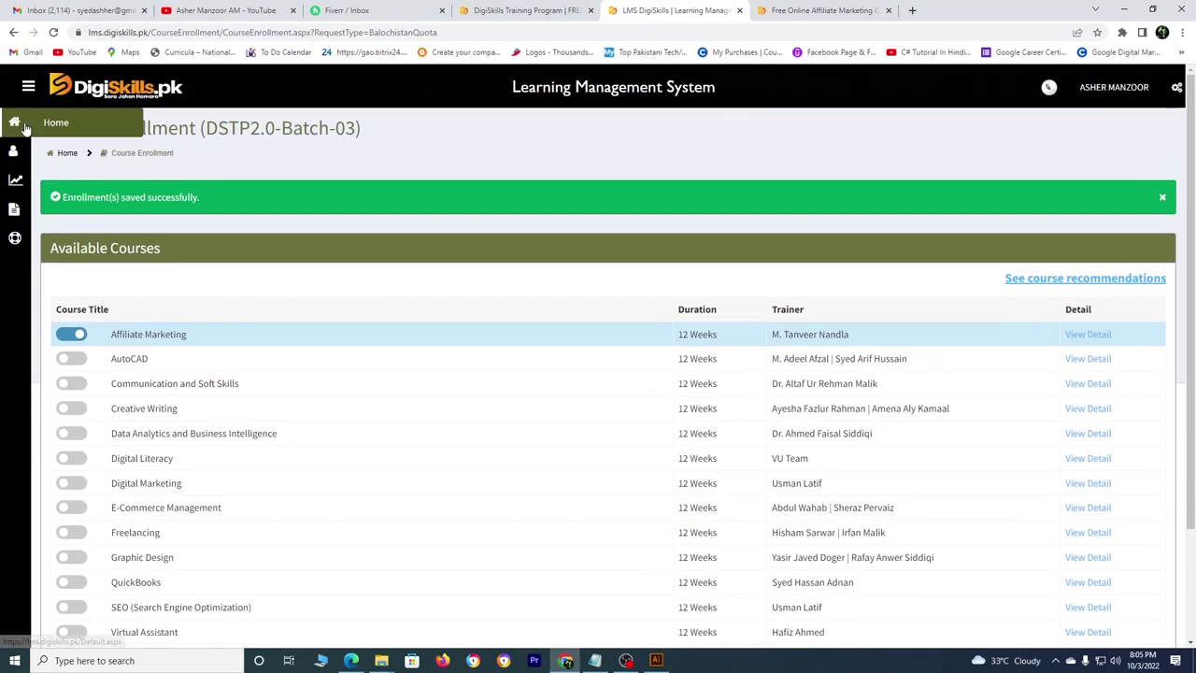
Return to the LMS home page, close the campus offer, and underline the Batch-02 and Batch-03 notices in red.
{"action": "left_click", "coordinate": [26, 128]}
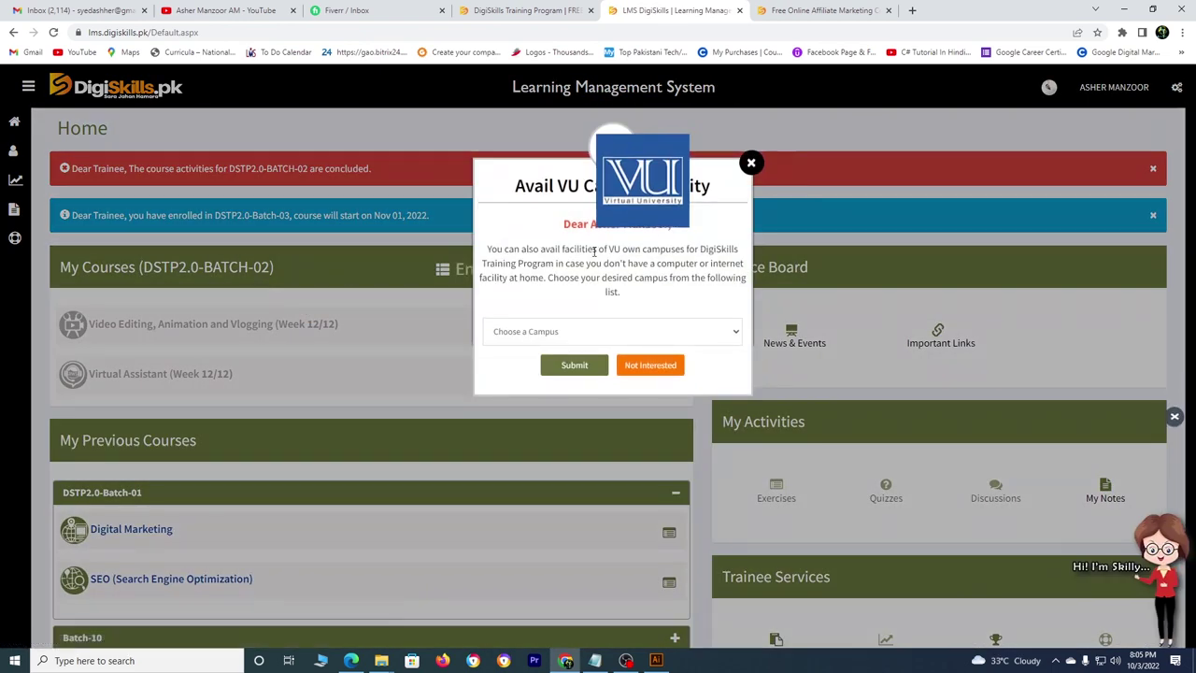
{"action": "left_click", "coordinate": [751, 162]}
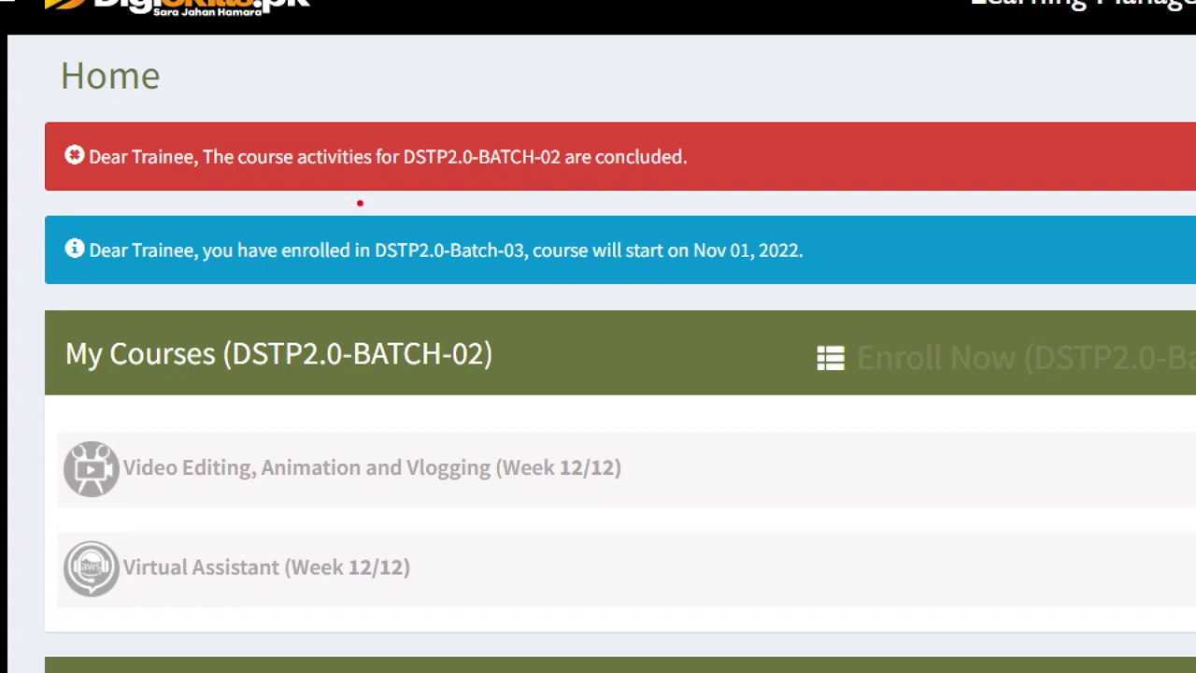
{"action": "left_click_drag", "start_coordinate": [360, 203], "coordinate": [704, 203]}
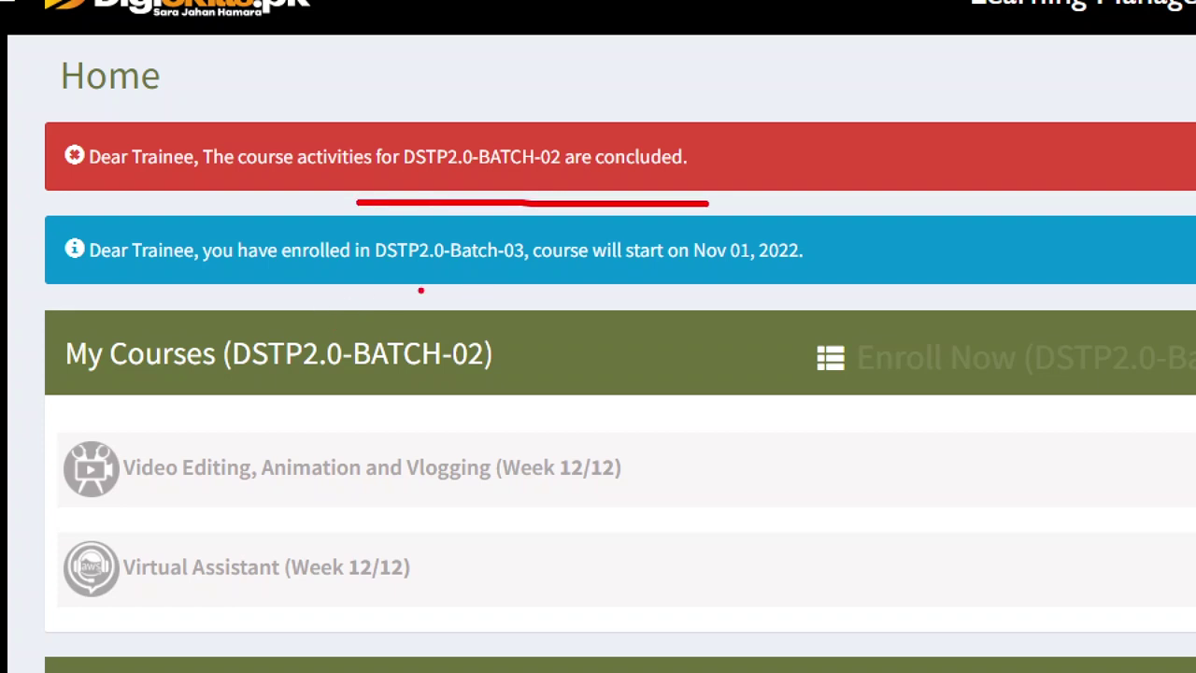
{"action": "left_click_drag", "start_coordinate": [417, 290], "coordinate": [547, 290]}
{"action": "left_click_drag", "start_coordinate": [694, 268], "coordinate": [803, 263]}
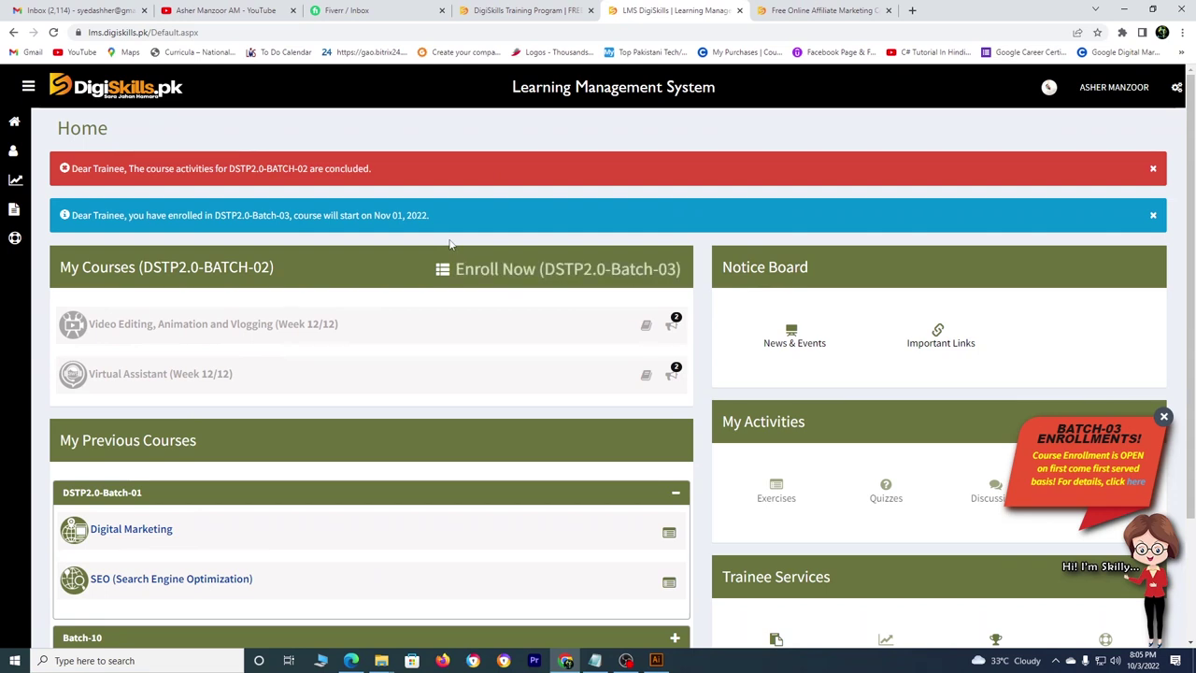
Reopen the DSTP2.0-Batch-03 enrollment page, review the selected courses, and view and close the course recommendations.
{"action": "left_click", "coordinate": [533, 270]}
{"action": "scroll", "coordinate": [382, 315], "scroll_direction": "down", "scroll_amount": 3}
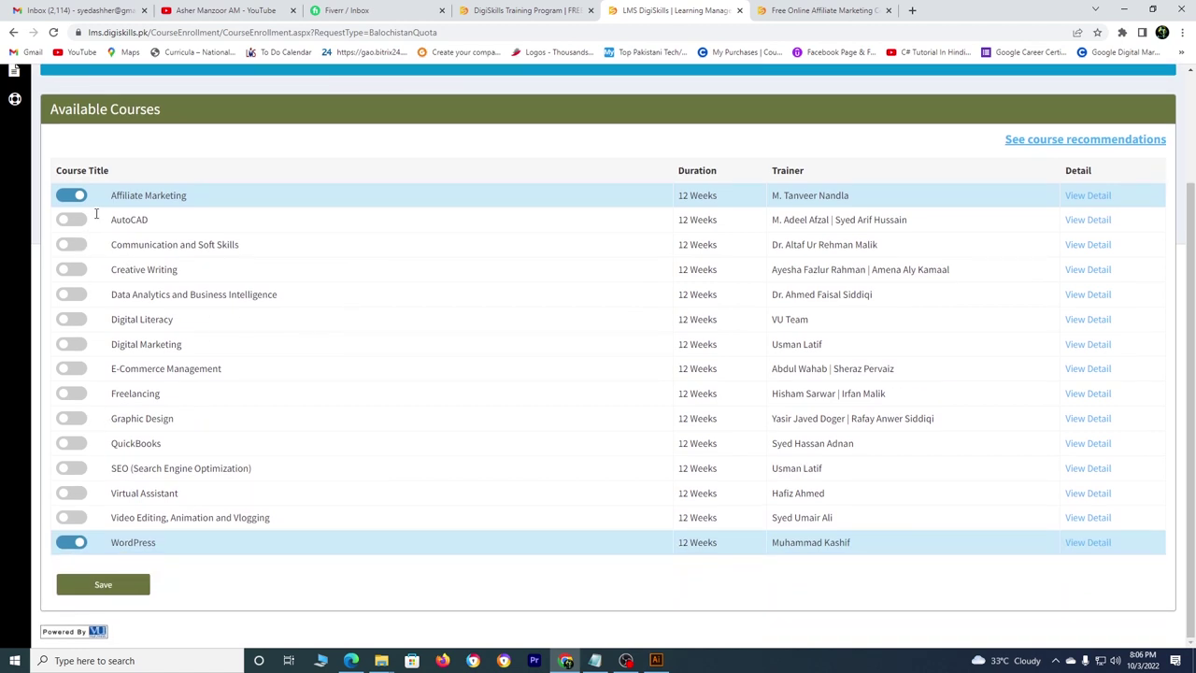
{"action": "scroll", "coordinate": [302, 427], "scroll_direction": "up", "scroll_amount": 3}
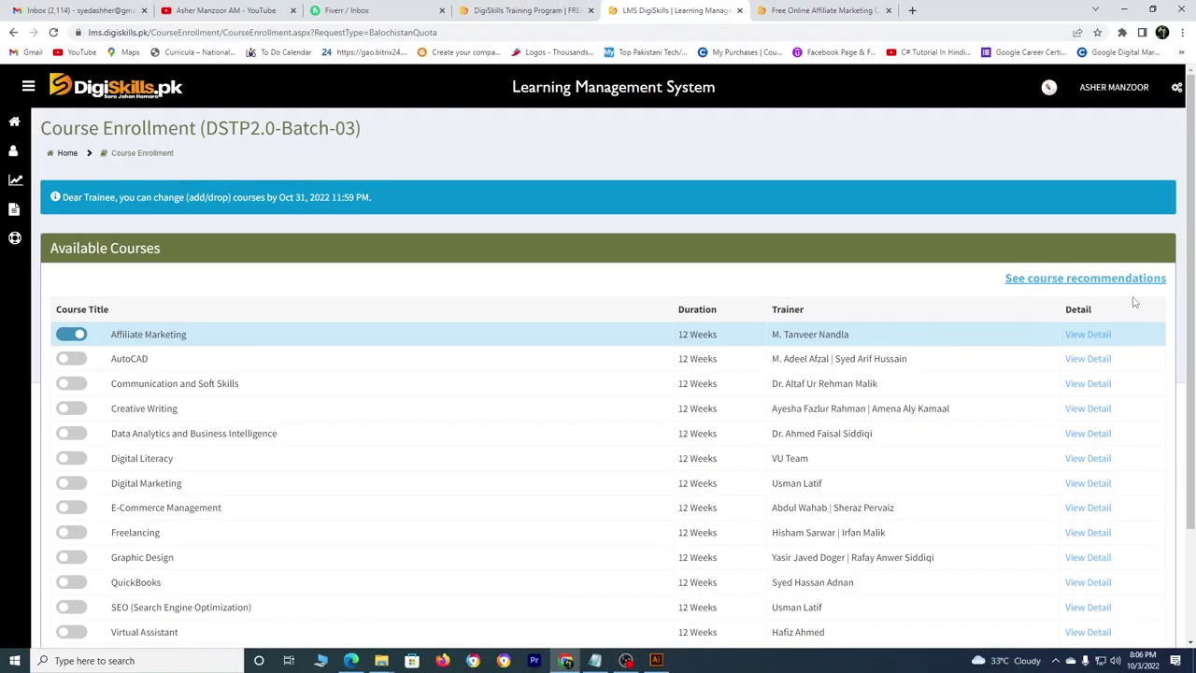
{"action": "left_click", "coordinate": [1067, 274]}
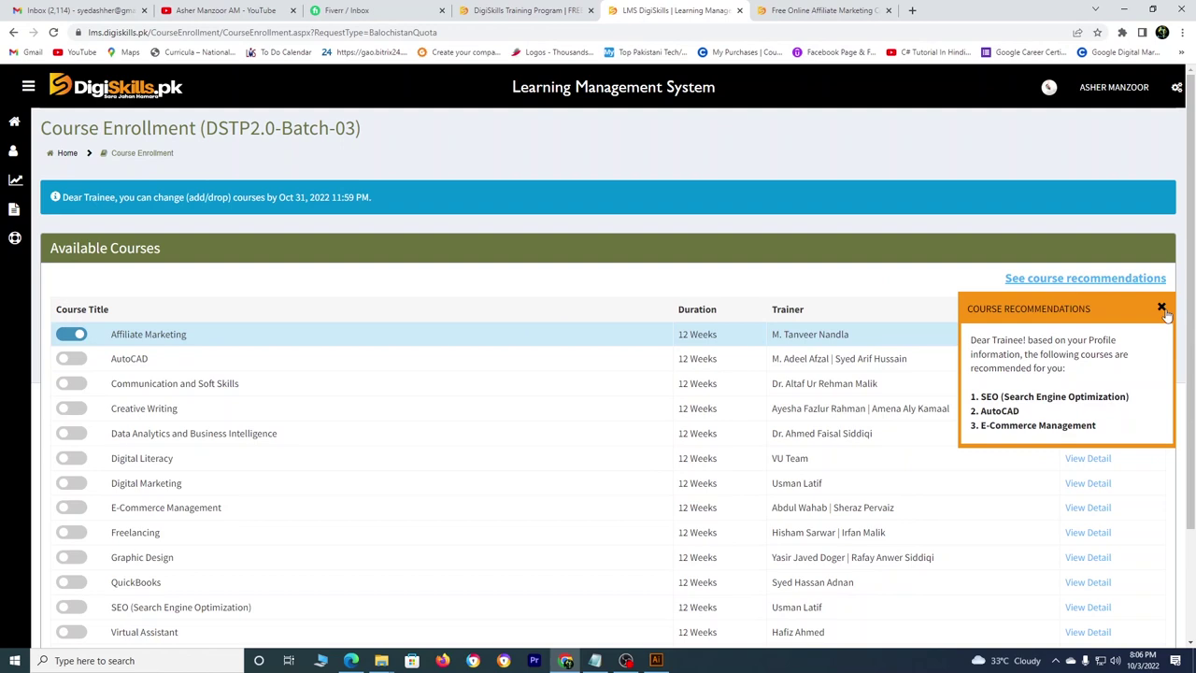
{"action": "left_click", "coordinate": [1151, 240]}
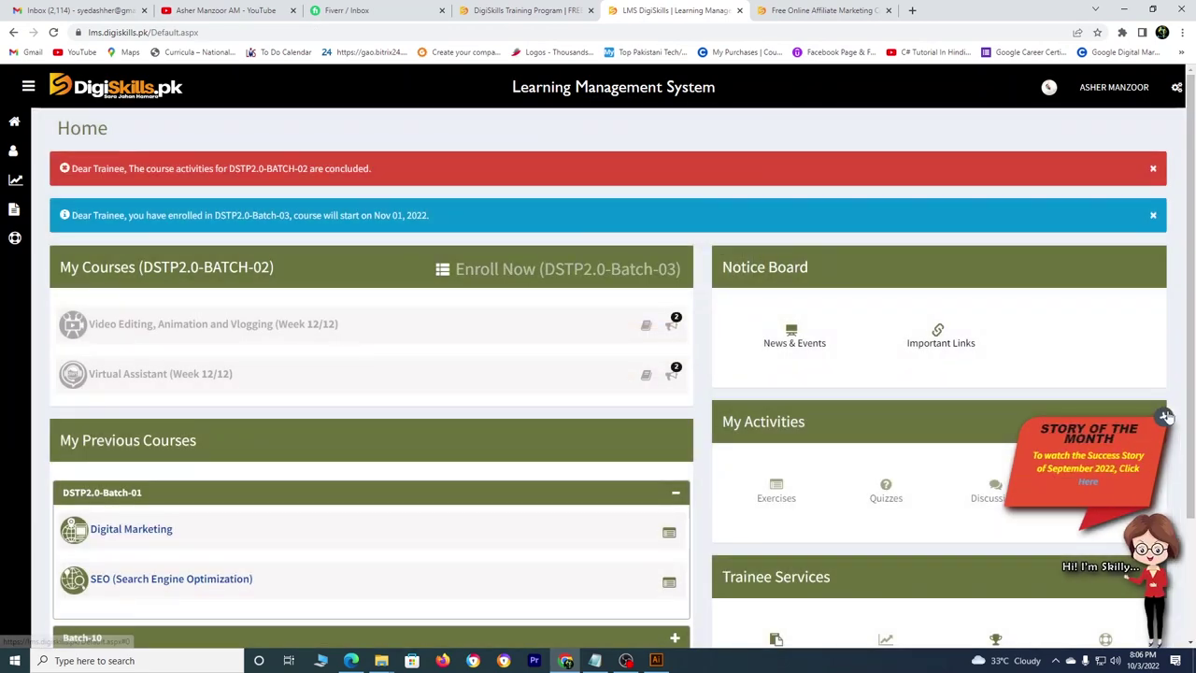
Dismiss the assistant's message on the home page and look over the current courses, previous courses, activities and trainee services.
{"action": "left_click", "coordinate": [1166, 417]}
{"action": "scroll", "coordinate": [841, 373], "scroll_direction": "down", "scroll_amount": 2}
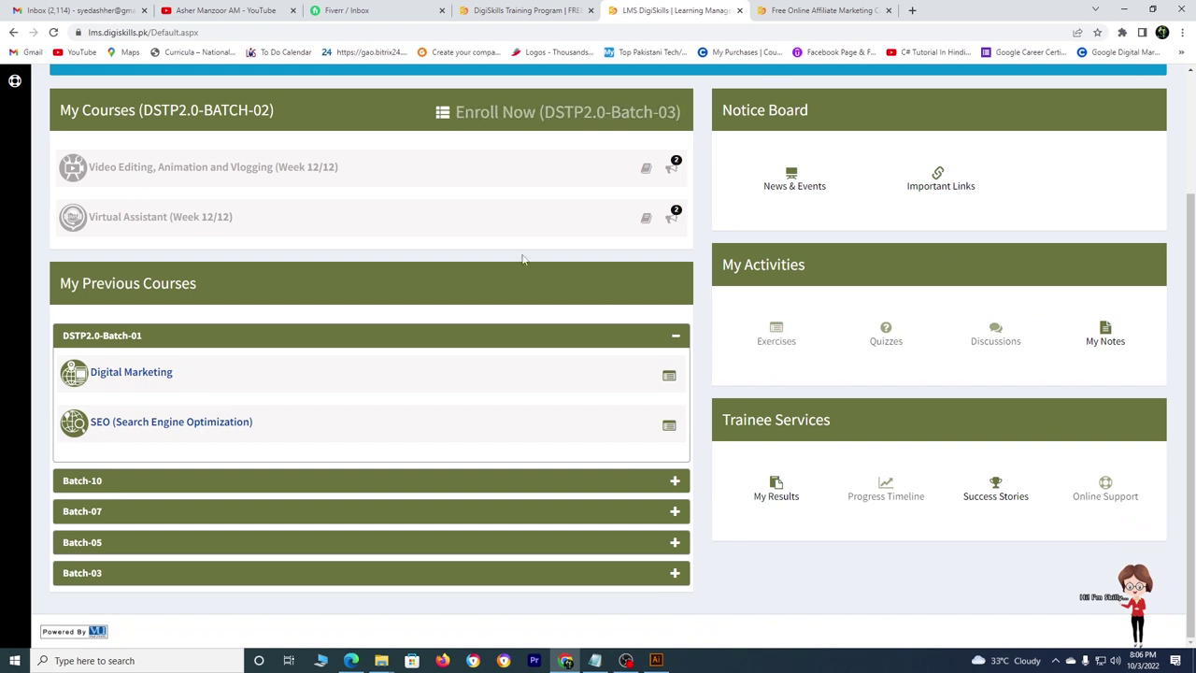
{"action": "scroll", "coordinate": [657, 357], "scroll_direction": "up", "scroll_amount": 2}
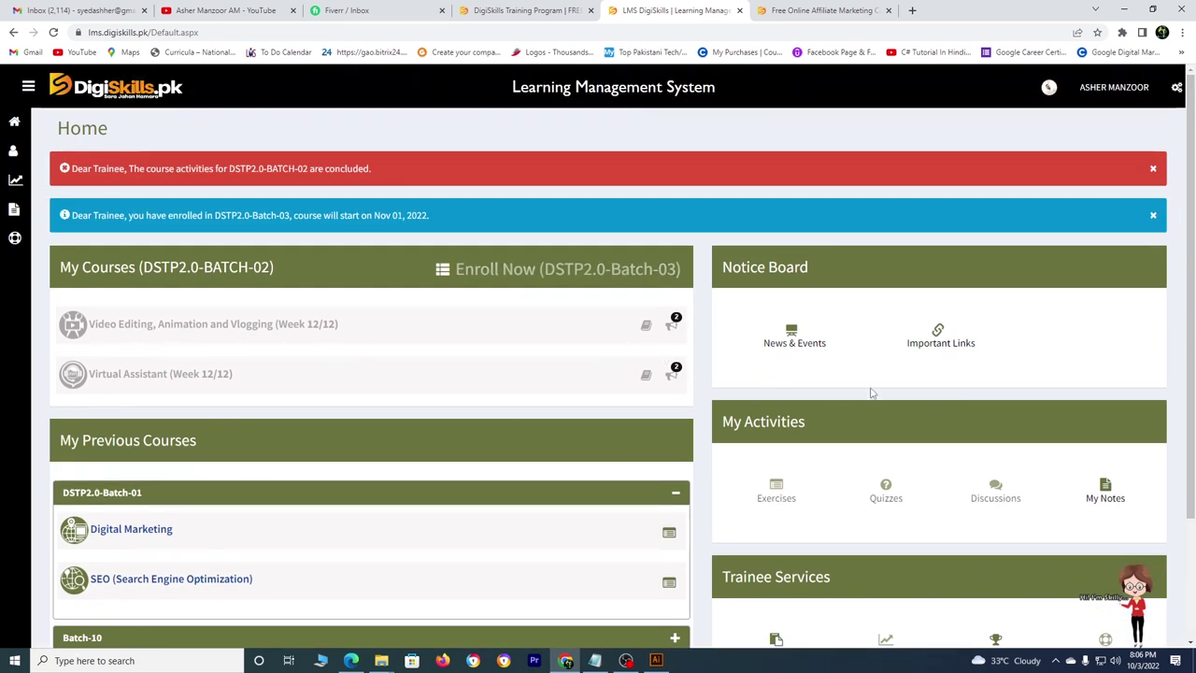
{"action": "scroll", "coordinate": [870, 393], "scroll_direction": "down", "scroll_amount": 1}
{"action": "scroll", "coordinate": [870, 394], "scroll_direction": "down", "scroll_amount": 1}
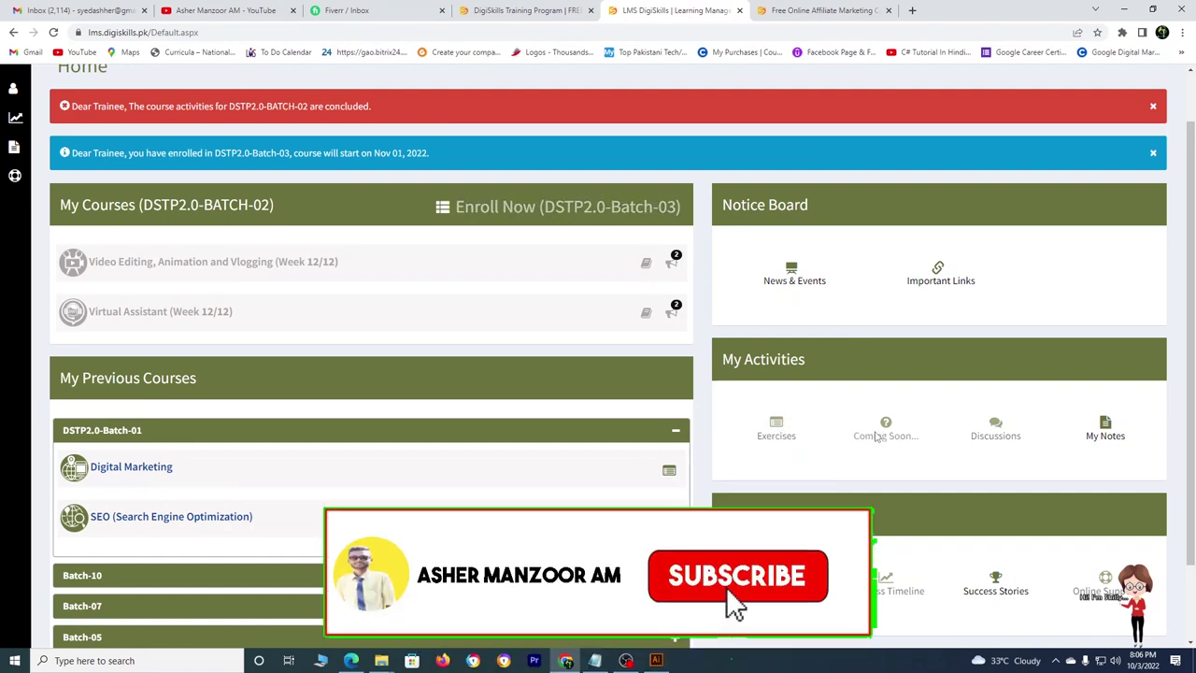
Open the Progress Timeline and review the Virtual Assistant course's progress, learning activity, quiz and exercise charts.
{"action": "left_click", "coordinate": [41, 122]}
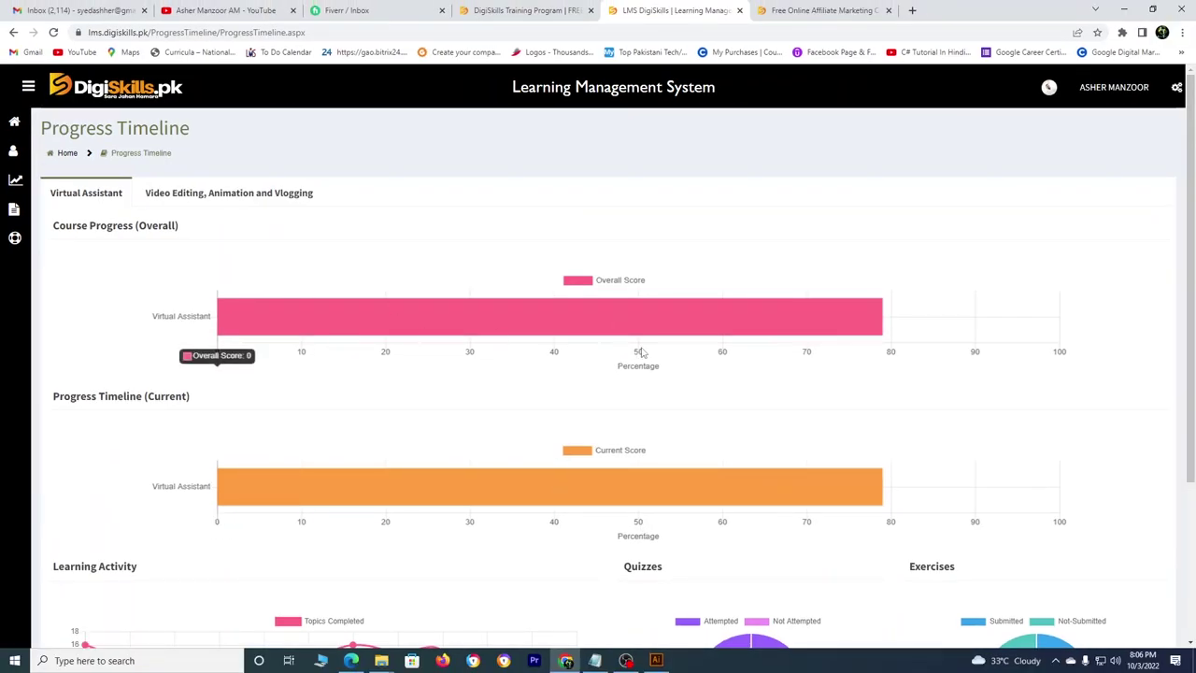
{"action": "scroll", "coordinate": [707, 502], "scroll_direction": "down", "scroll_amount": 3}
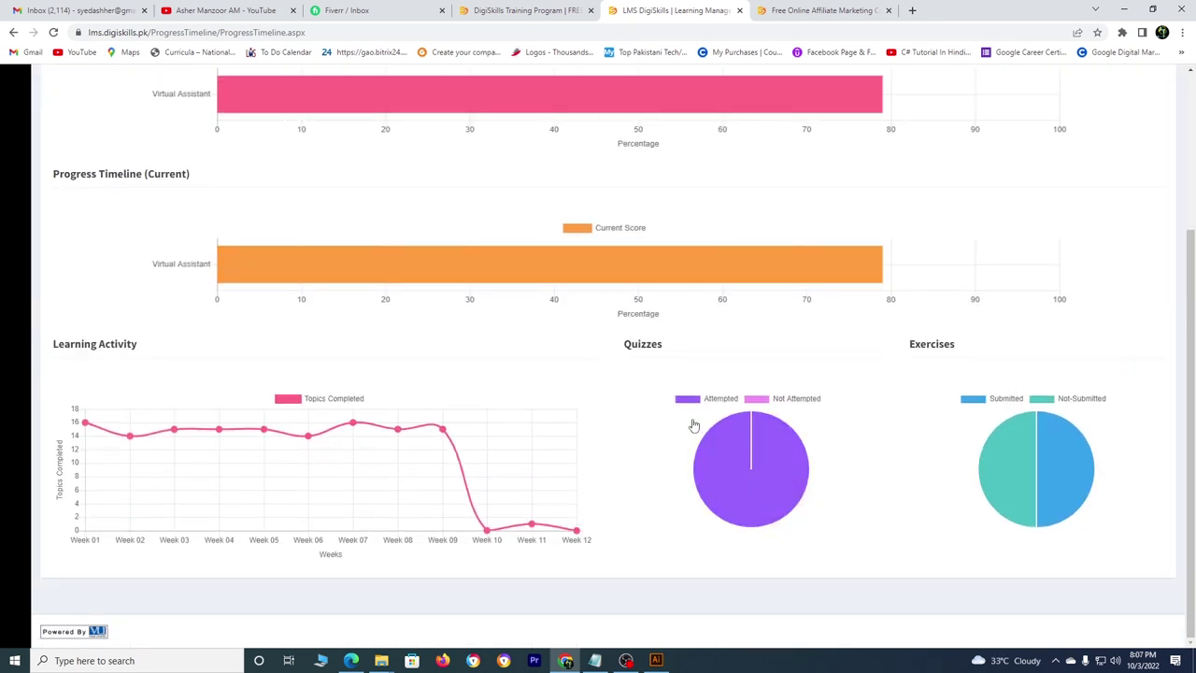
{"action": "scroll", "coordinate": [693, 425], "scroll_direction": "up", "scroll_amount": 1}
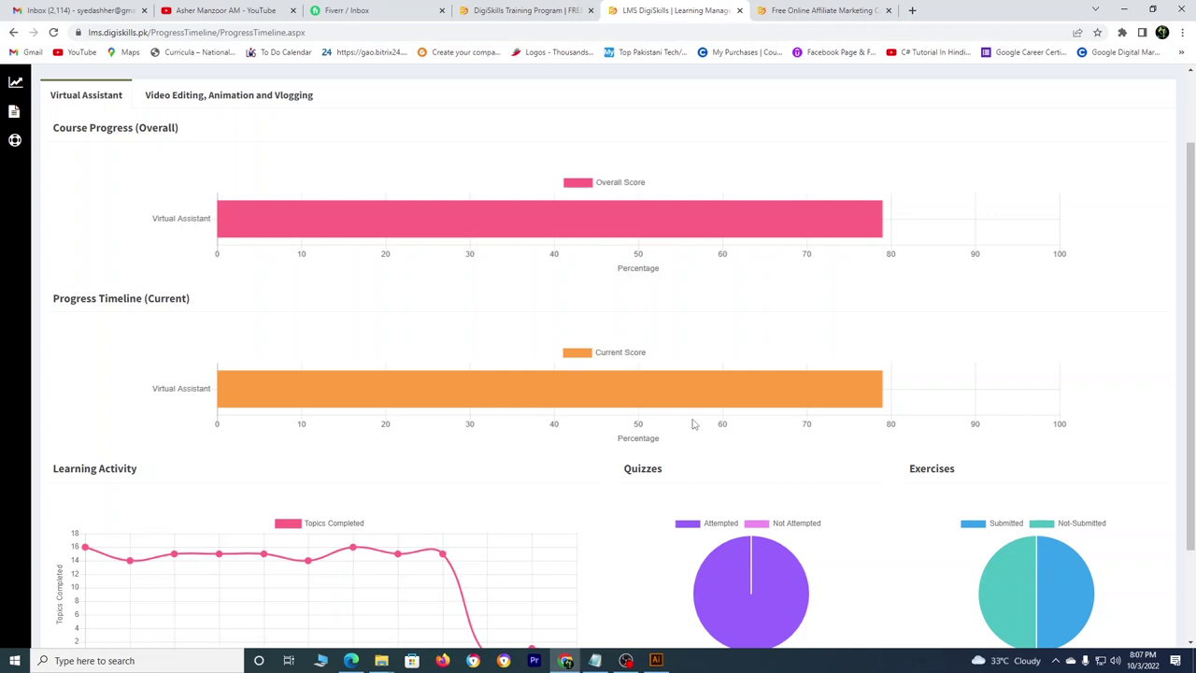
{"action": "scroll", "coordinate": [692, 424], "scroll_direction": "up", "scroll_amount": 1}
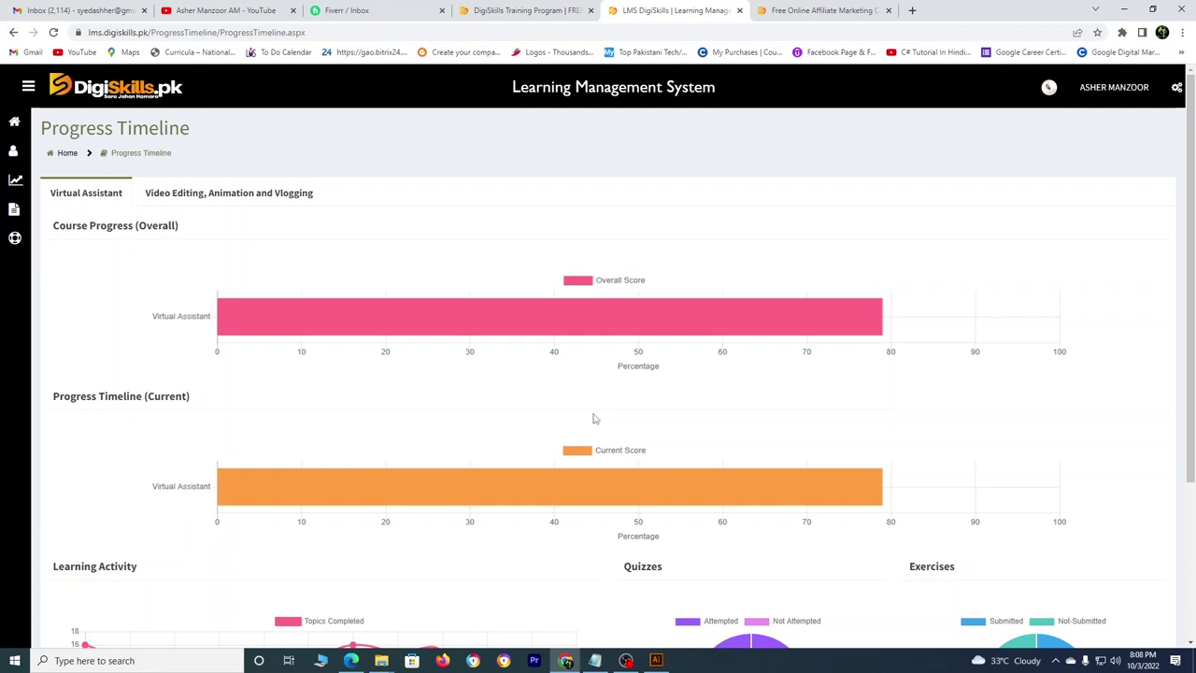
Return to the home page, open the previous Digital Marketing course from DSTP2.0-Batch-01, and pause its introduction video.
{"action": "left_click", "coordinate": [14, 121]}
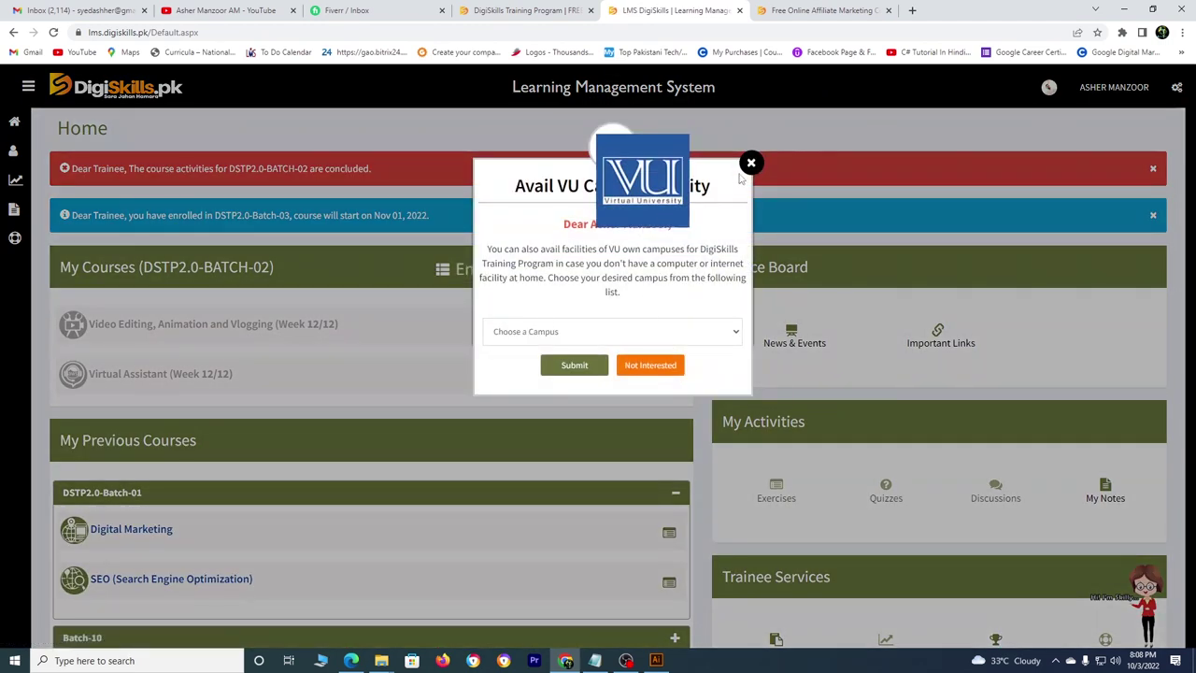
{"action": "left_click", "coordinate": [188, 402]}
{"action": "scroll", "coordinate": [246, 505], "scroll_direction": "down", "scroll_amount": 1}
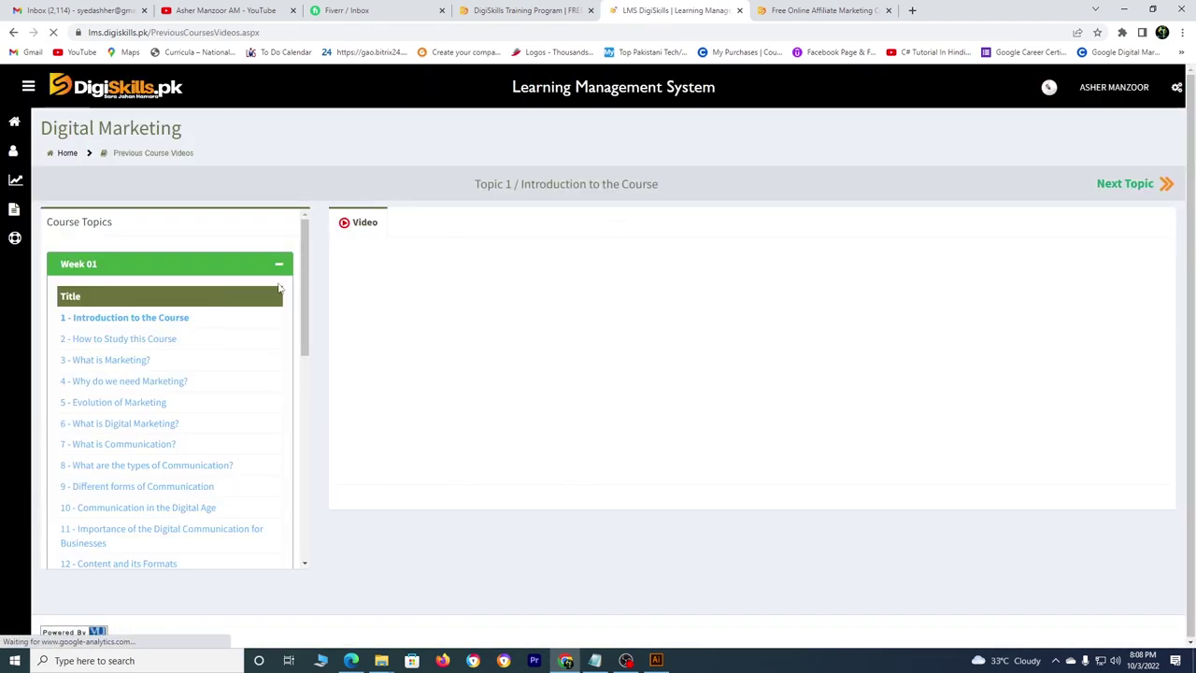
{"action": "left_click", "coordinate": [356, 460]}
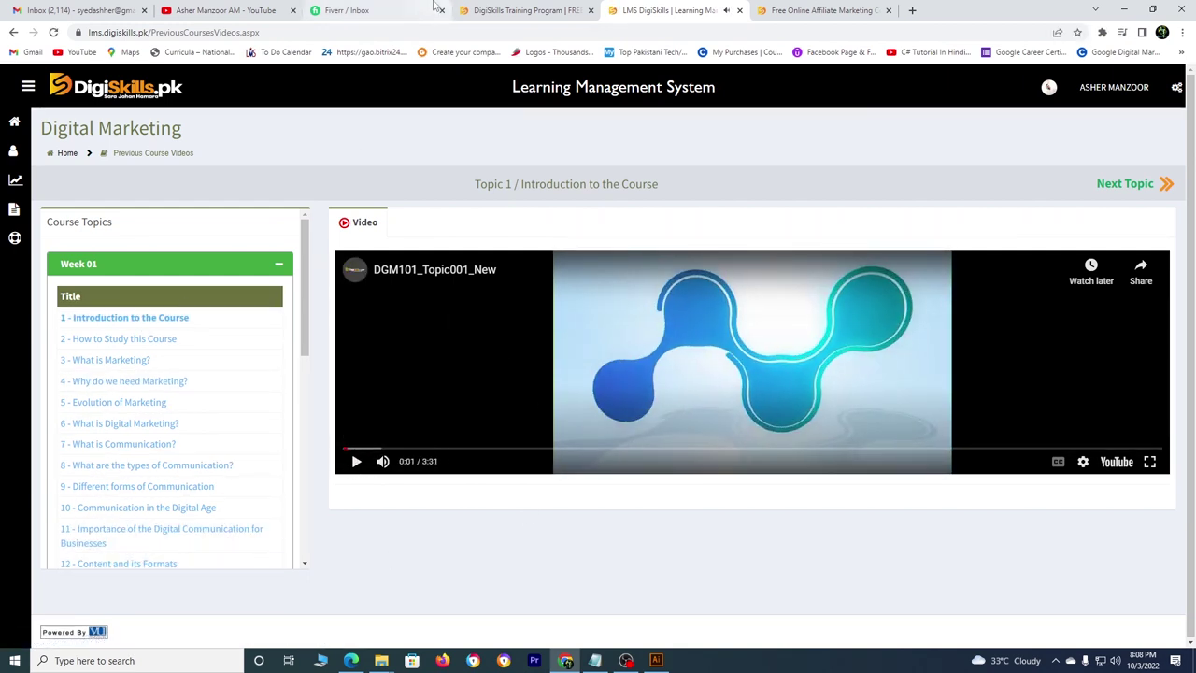
Open lms.digiskills.pk/PreviousCoursesVideos.aspx in a second browser tab, place it beside the first LMS tab, and pause its video.
{"action": "left_click", "coordinate": [601, 35]}
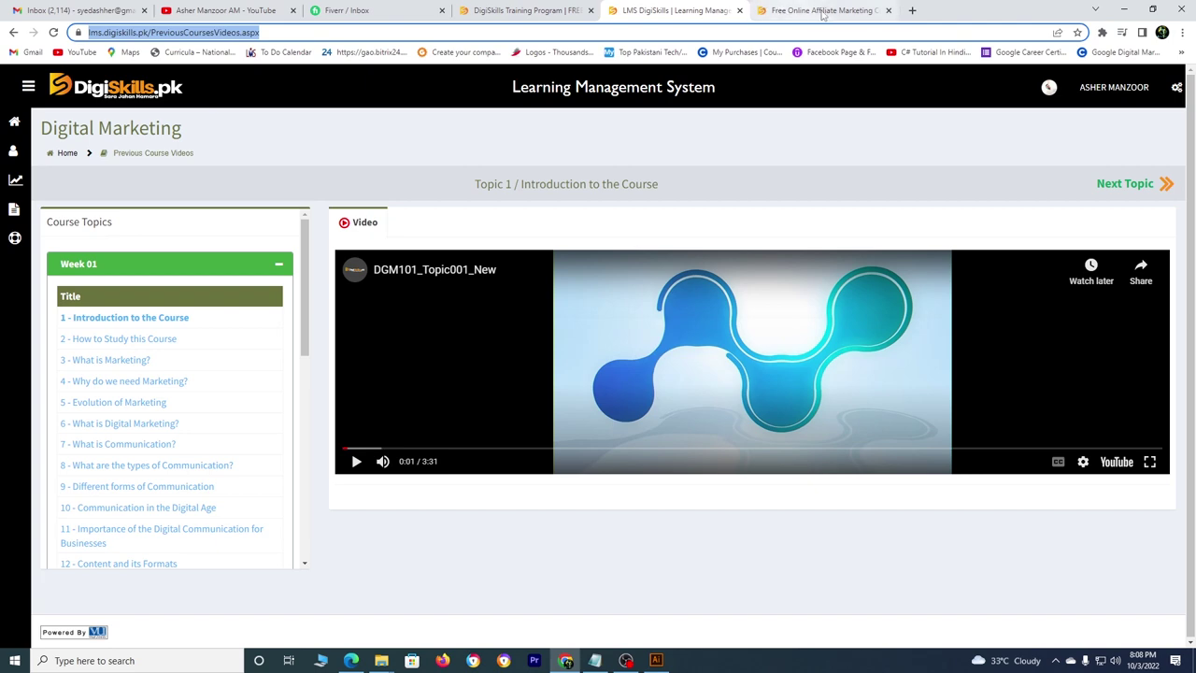
{"action": "left_click", "coordinate": [911, 10]}
{"action": "type", "text": "https://lms.digiskills.pk/PreviousCoursesVideos.aspx"}
{"action": "key", "text": "Return"}
{"action": "left_click_drag", "start_coordinate": [972, 10], "coordinate": [761, 8]}
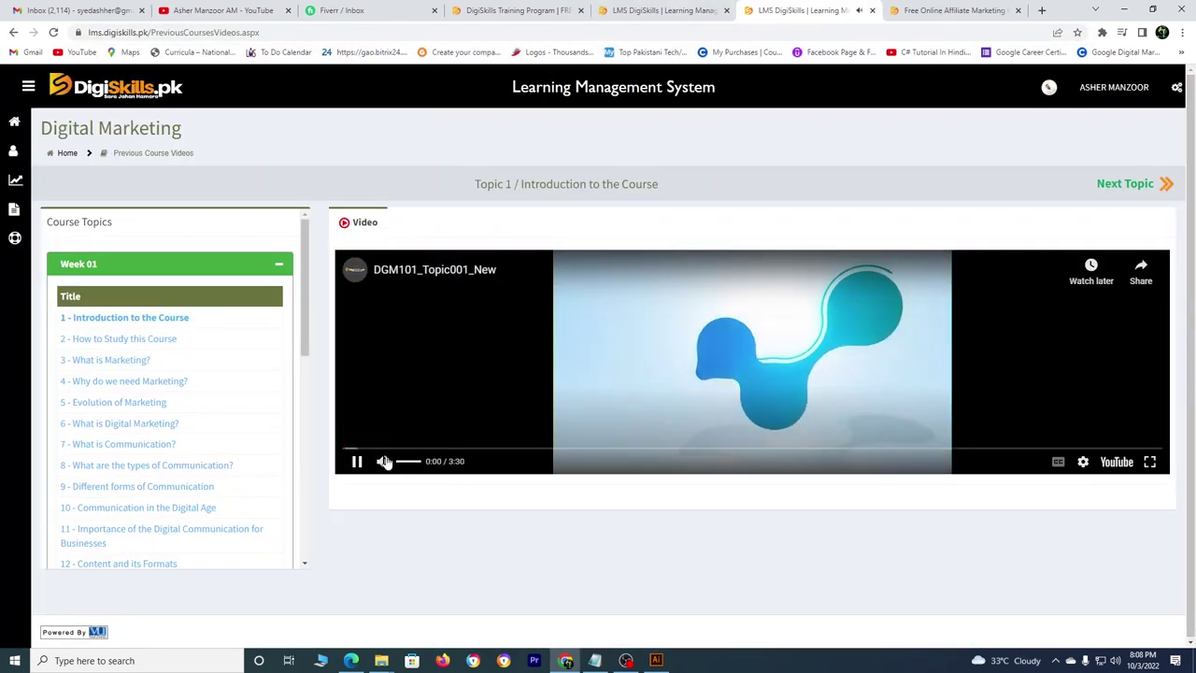
{"action": "left_click", "coordinate": [358, 464]}
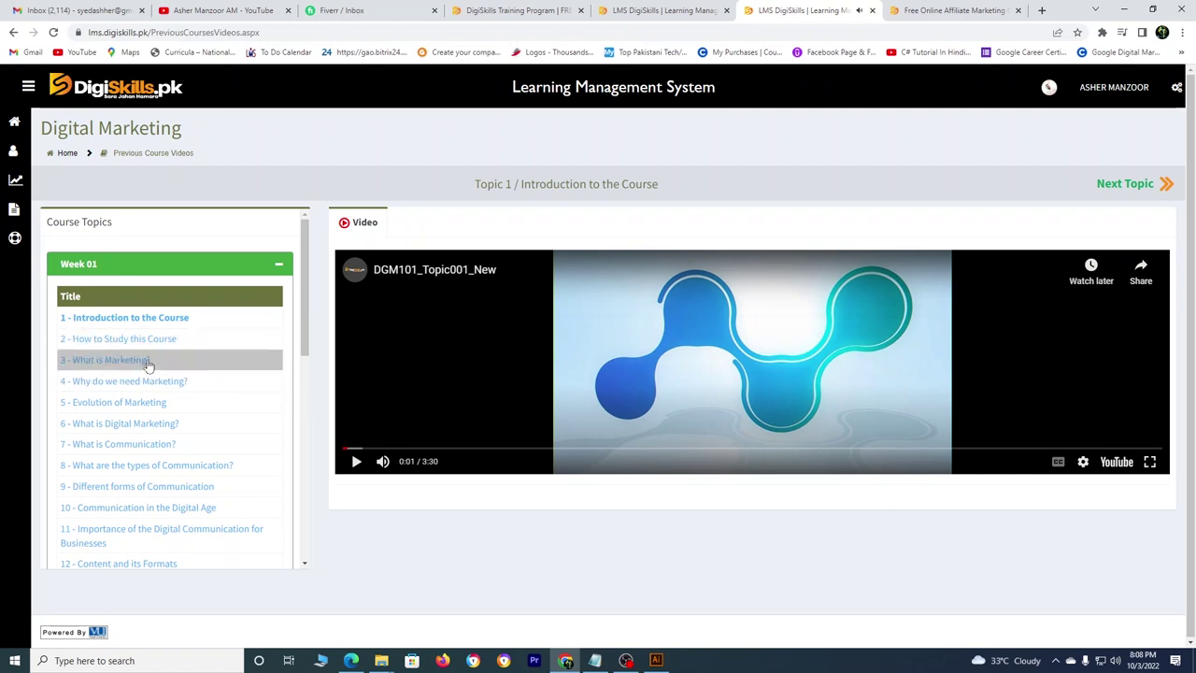
Load topic 3, What is Marketing?, in the second LMS tab and compare it with topic 1 in the first.
{"action": "left_click", "coordinate": [665, 10]}
{"action": "left_click", "coordinate": [707, 38]}
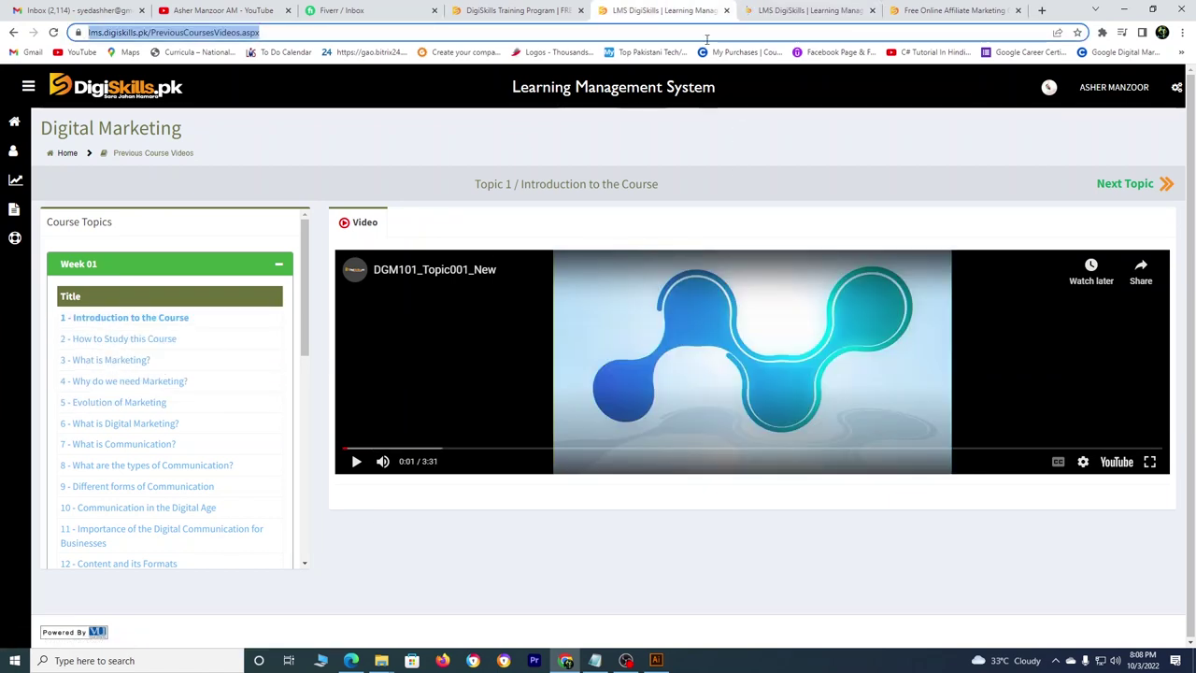
{"action": "left_click", "coordinate": [761, 11]}
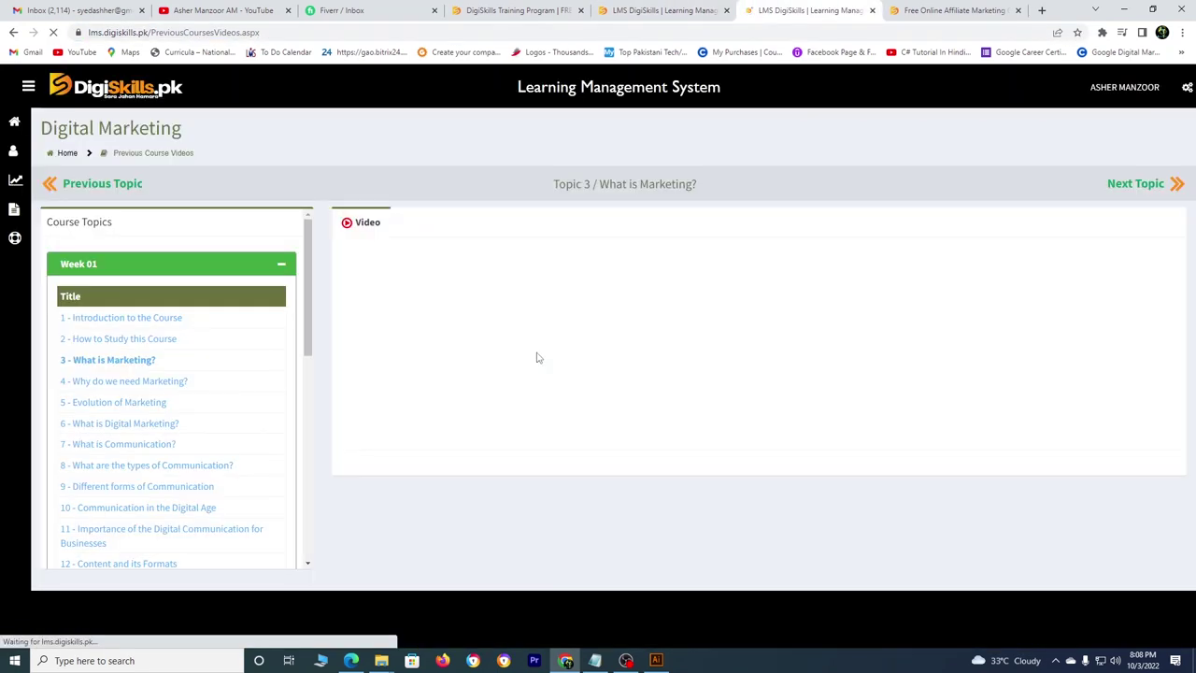
{"action": "left_click", "coordinate": [624, 9]}
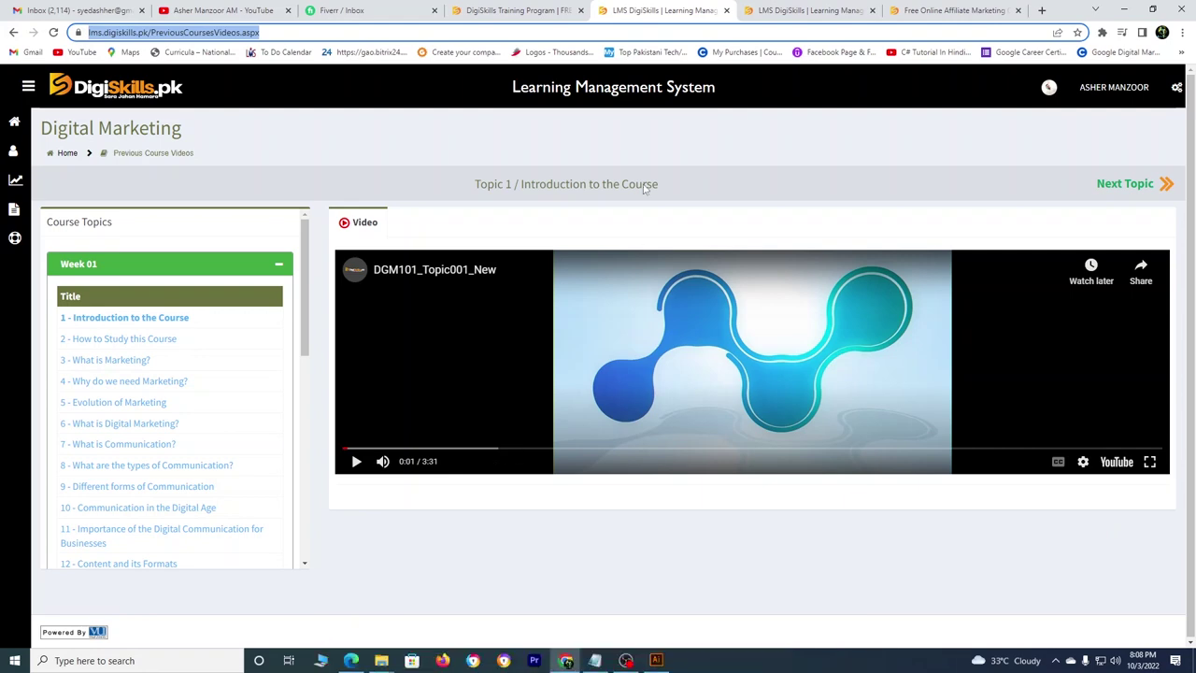
{"action": "left_click", "coordinate": [811, 11]}
Go back to the LMS home page in the first LMS tab and close the Virtual University campus offer.
{"action": "left_click", "coordinate": [664, 10]}
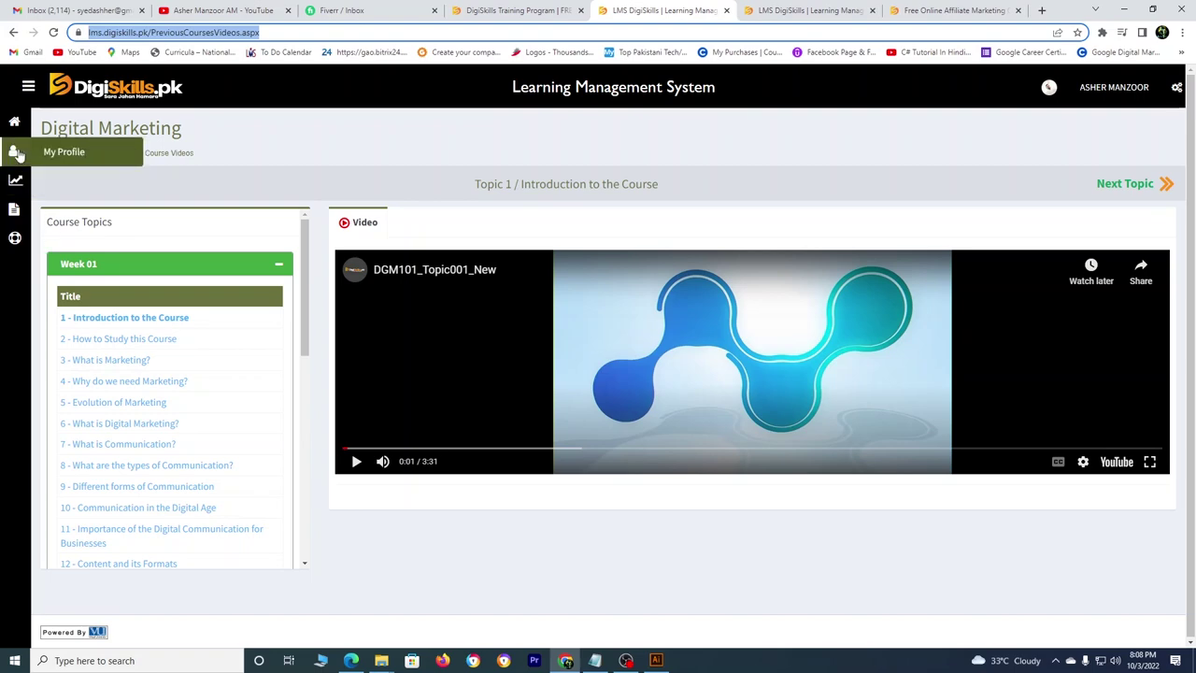
{"action": "left_click", "coordinate": [50, 131]}
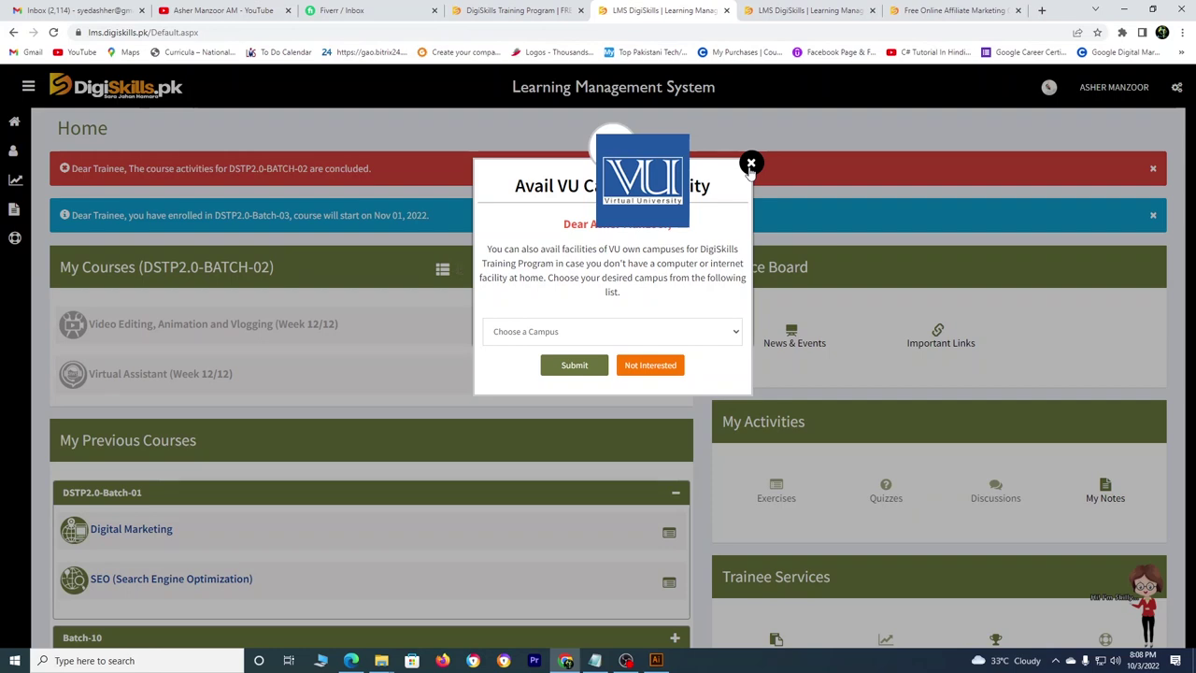
{"action": "left_click", "coordinate": [750, 168]}
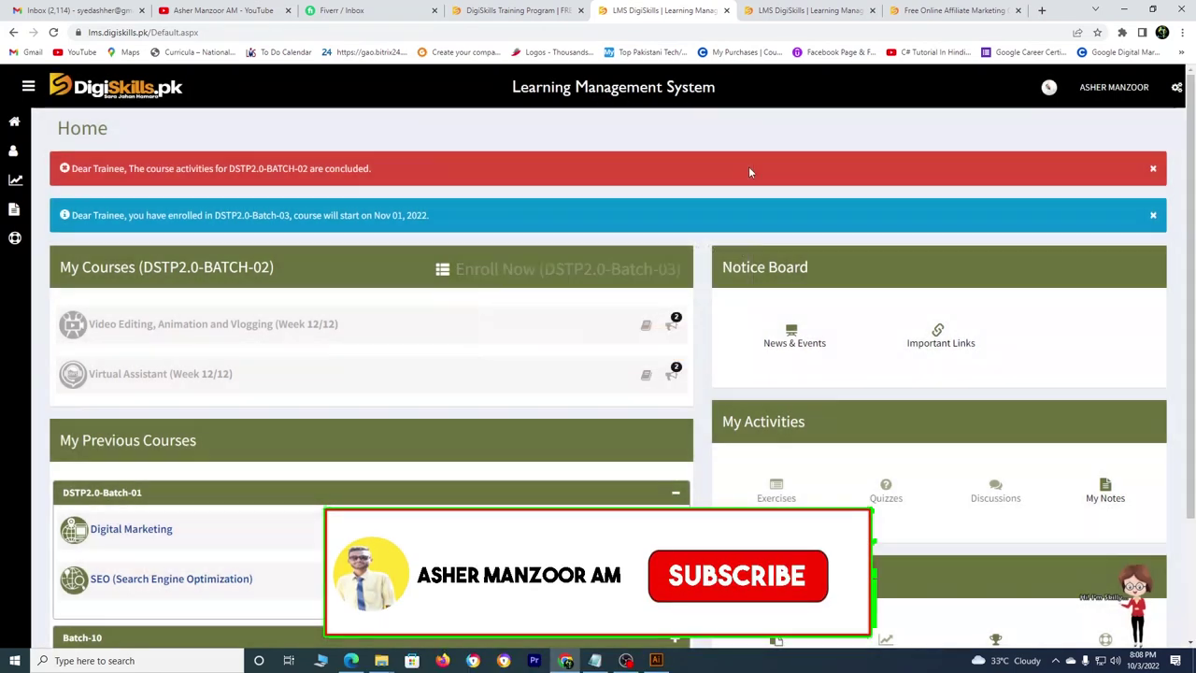